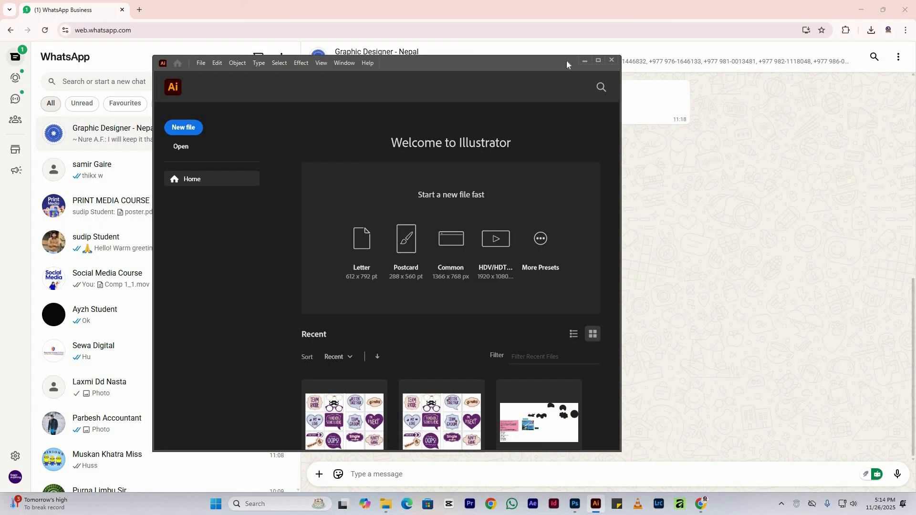
# Maximize the Illustrator window and open props.ai from the recent files.
pyautogui.click(598, 61)
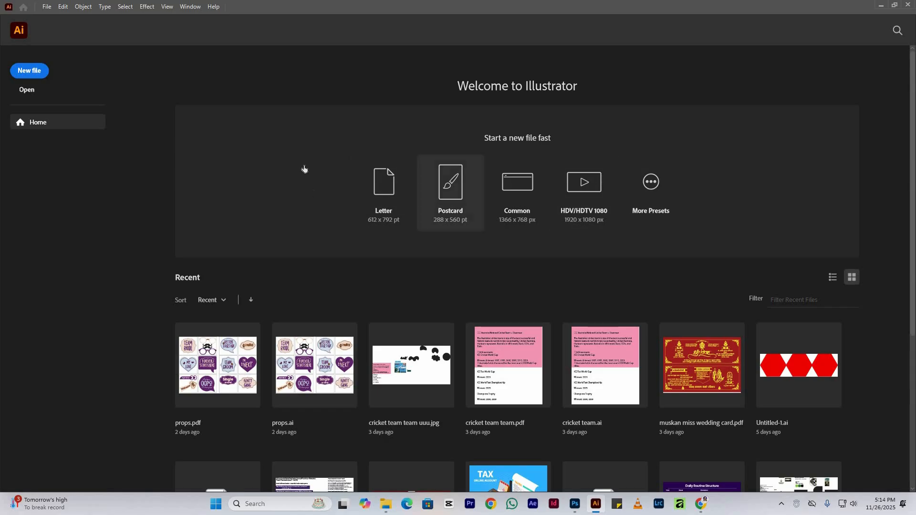
pyautogui.scroll(-5, 250, 239)
pyautogui.scroll(5, 210, 305)
pyautogui.scroll(-3, 294, 254)
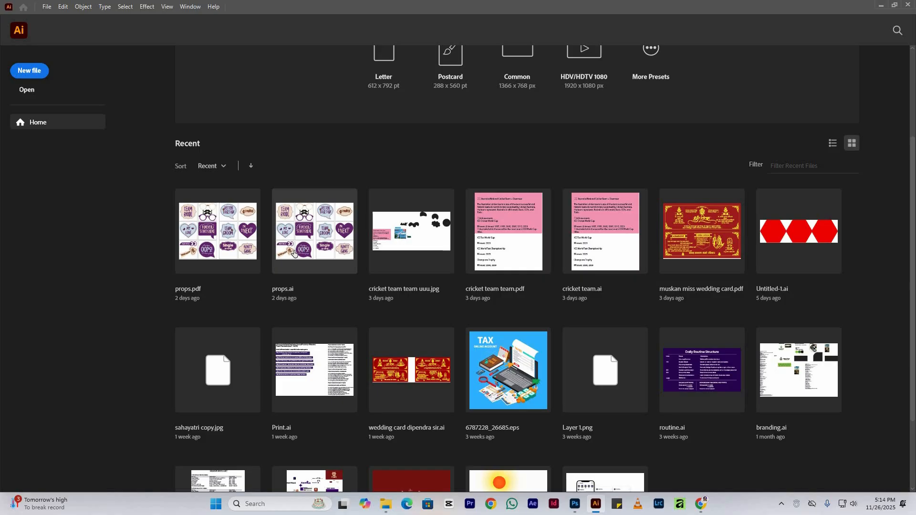
pyautogui.click(316, 238)
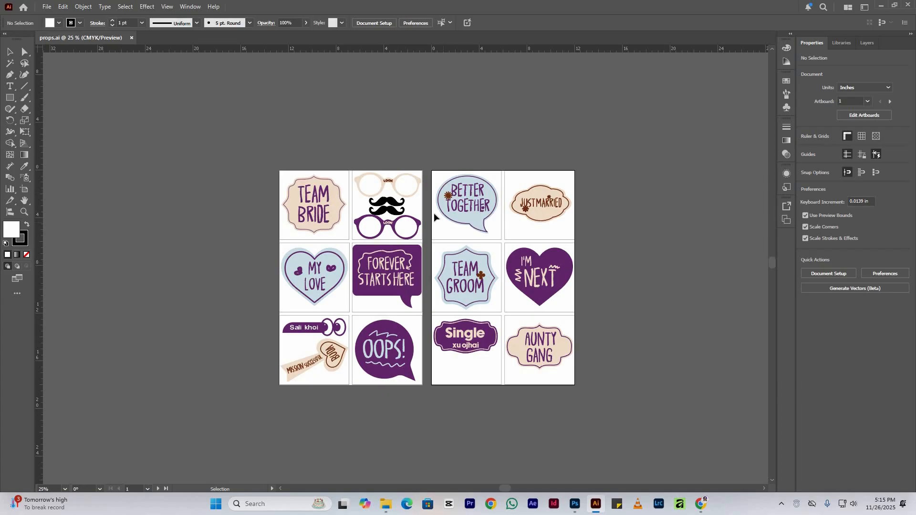
# Examine the sticker designs on both artboards of props.ai, and close the file.
pyautogui.scroll(-3, 451, 230)
pyautogui.scroll(3, 394, 206)
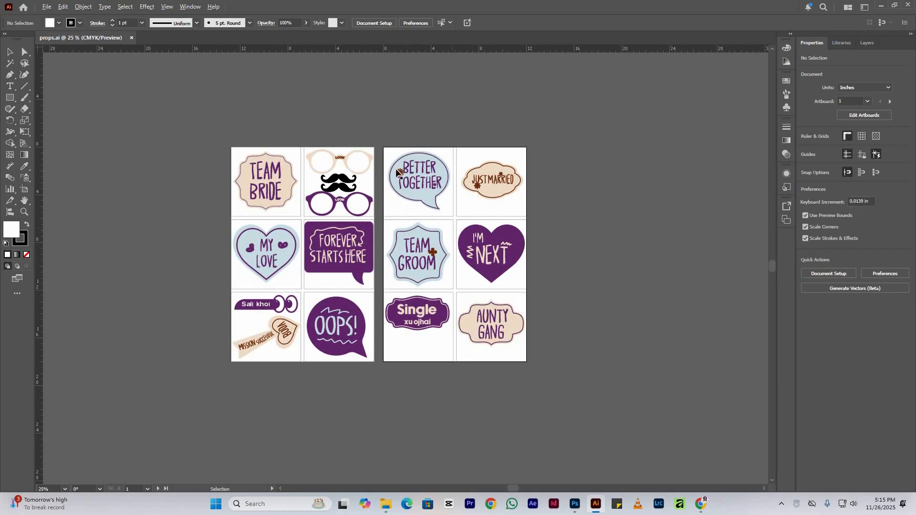
pyautogui.scroll(1, 364, 179)
pyautogui.scroll(2, 309, 195)
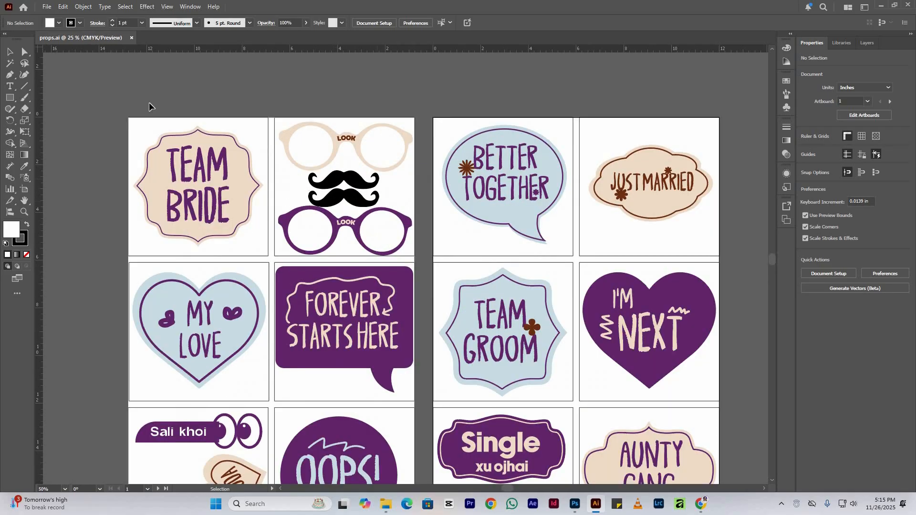
pyautogui.scroll(-1, 313, 194)
pyautogui.click(138, 38)
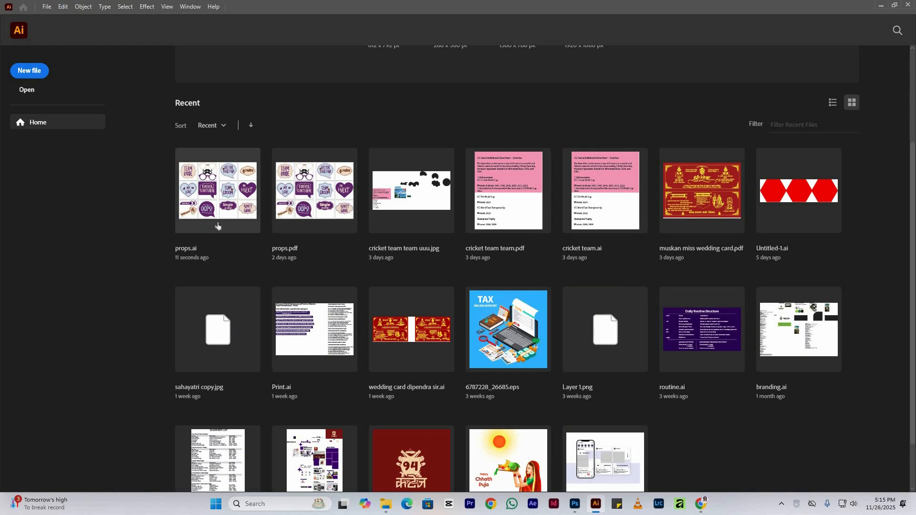
# Compare the list and thumbnail views of the recent files, and look at the additional document presets without creating a file.
pyautogui.scroll(3, 229, 229)
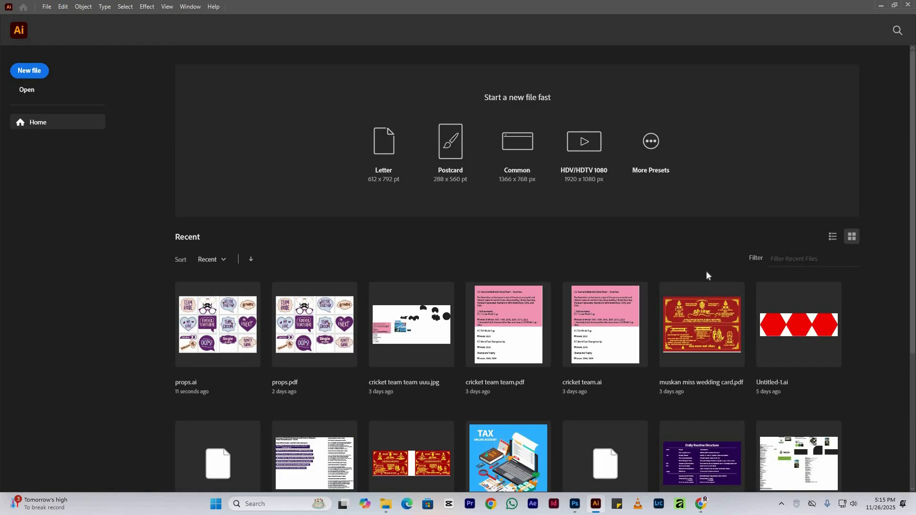
pyautogui.click(834, 238)
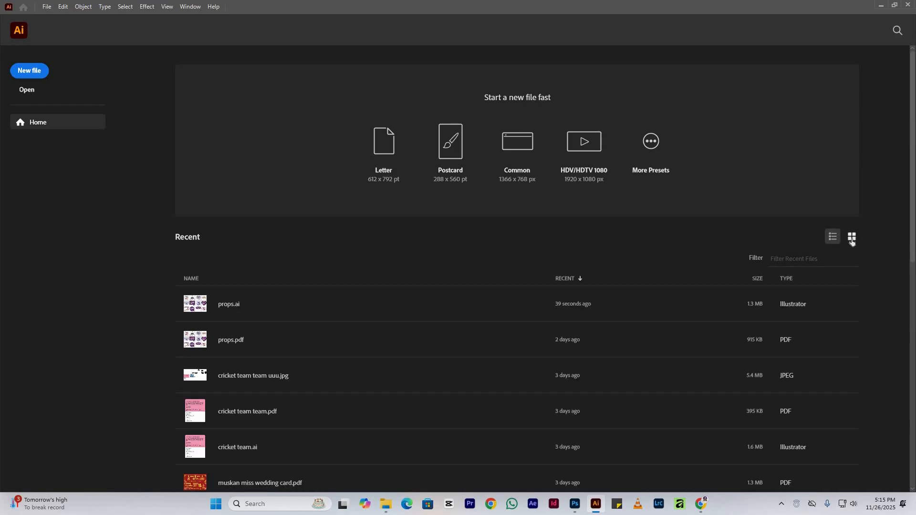
pyautogui.click(851, 239)
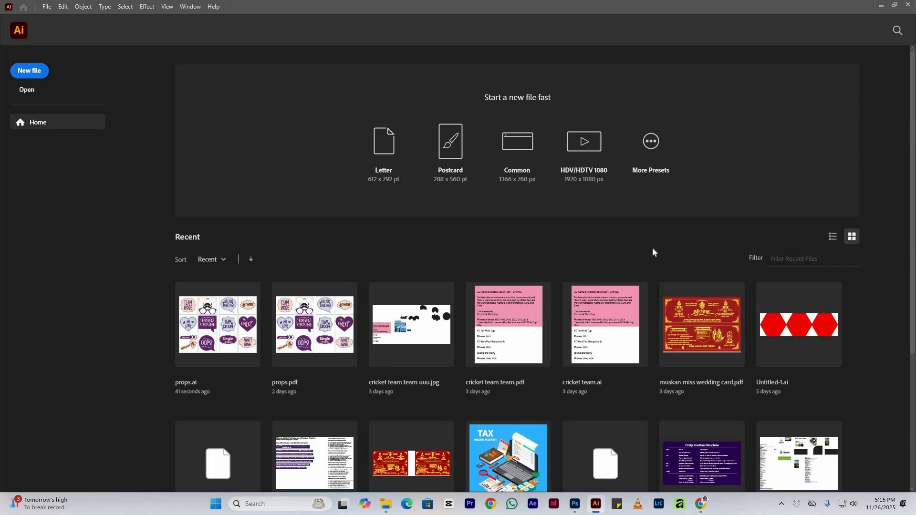
pyautogui.click(650, 152)
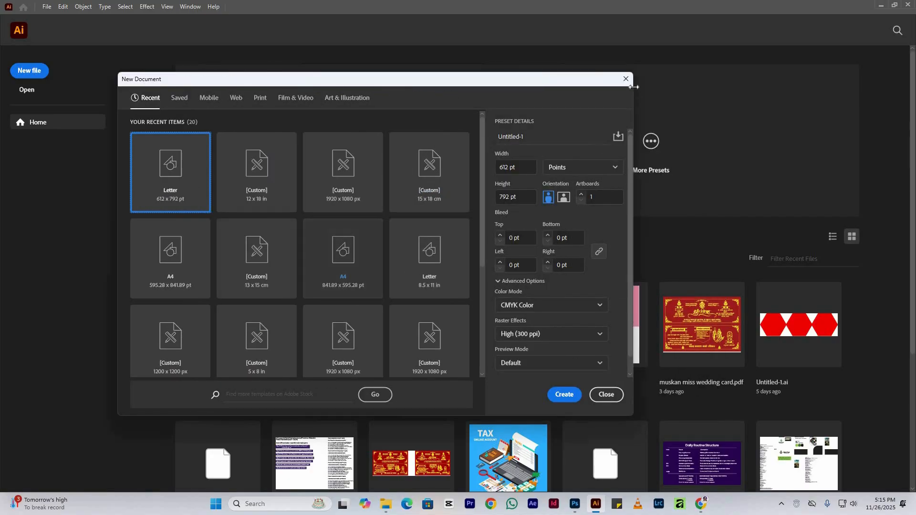
pyautogui.click(626, 81)
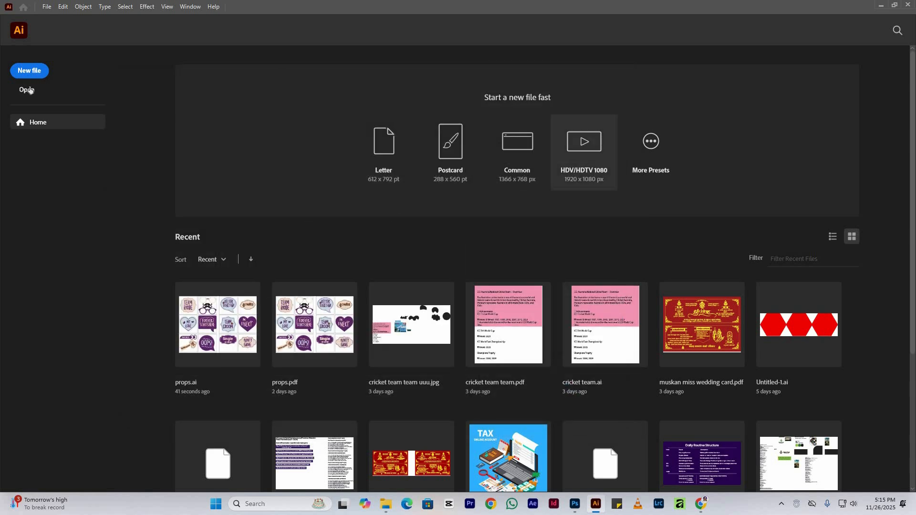
# Open the cricket team team-01 image from the Music folder to view it, and close it again.
pyautogui.click(29, 91)
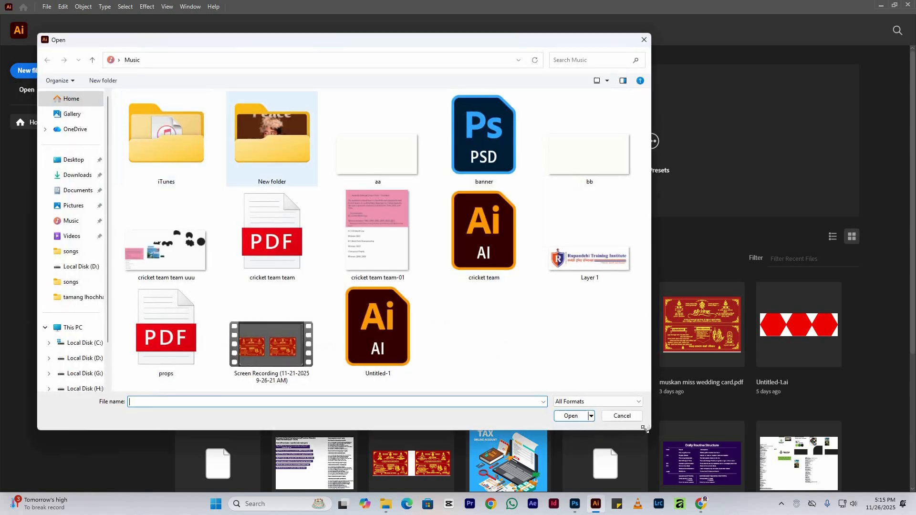
pyautogui.click(377, 229)
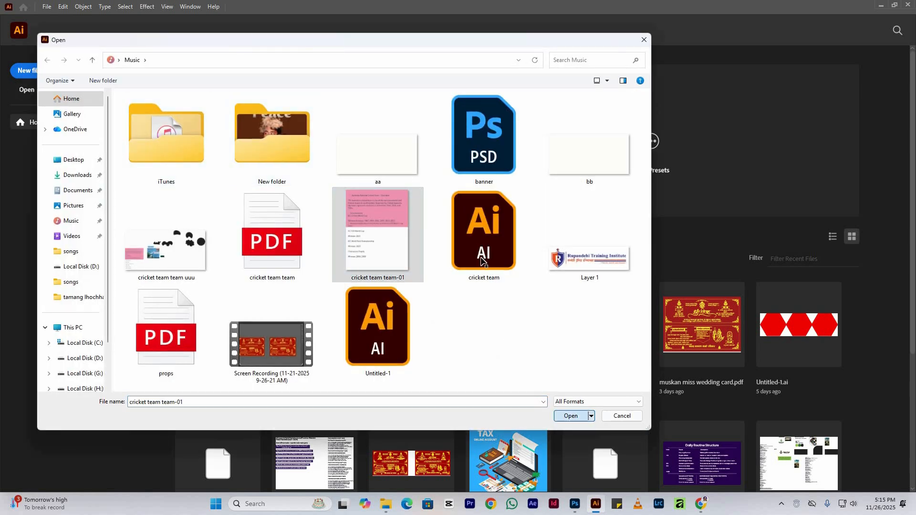
pyautogui.click(571, 415)
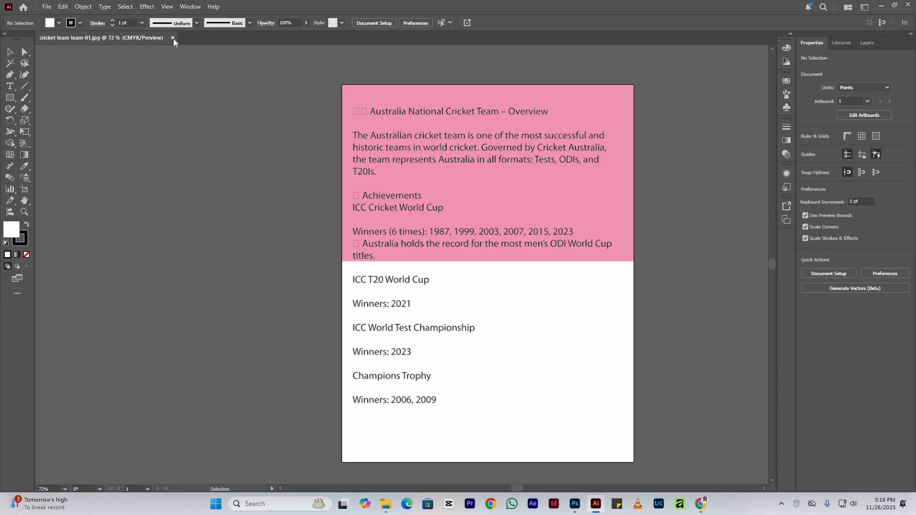
pyautogui.hotkey('ctrl', 'w')
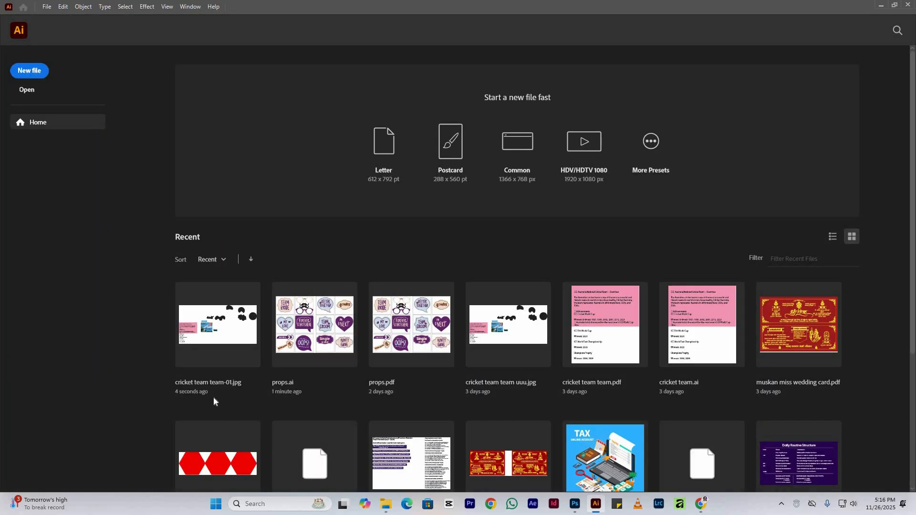
# Start a new document and review the Recent, Print, Mobile and Art & Illustration presets.
pyautogui.click(38, 72)
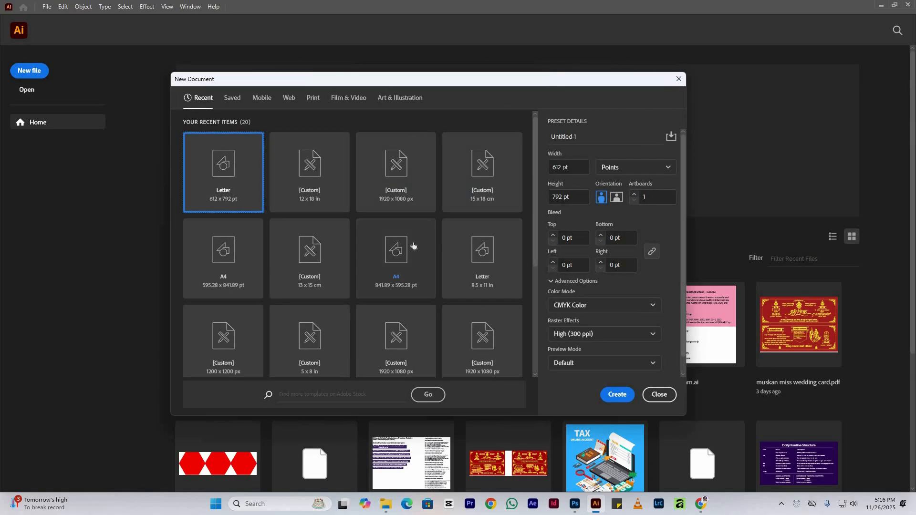
pyautogui.scroll(-3, 413, 243)
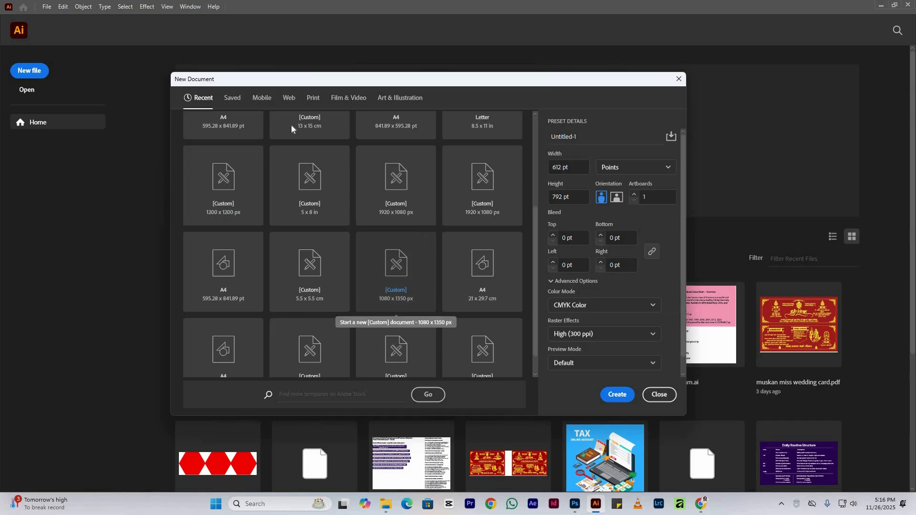
pyautogui.scroll(3, 292, 128)
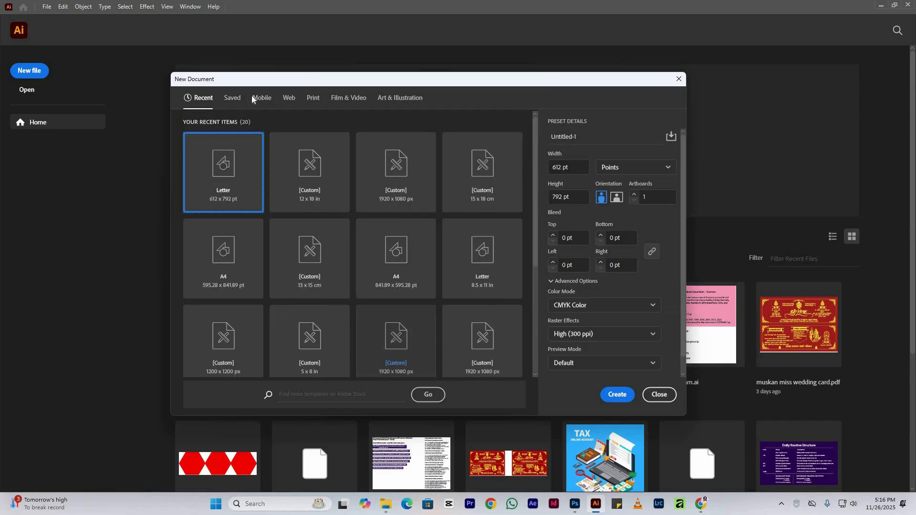
pyautogui.click(313, 98)
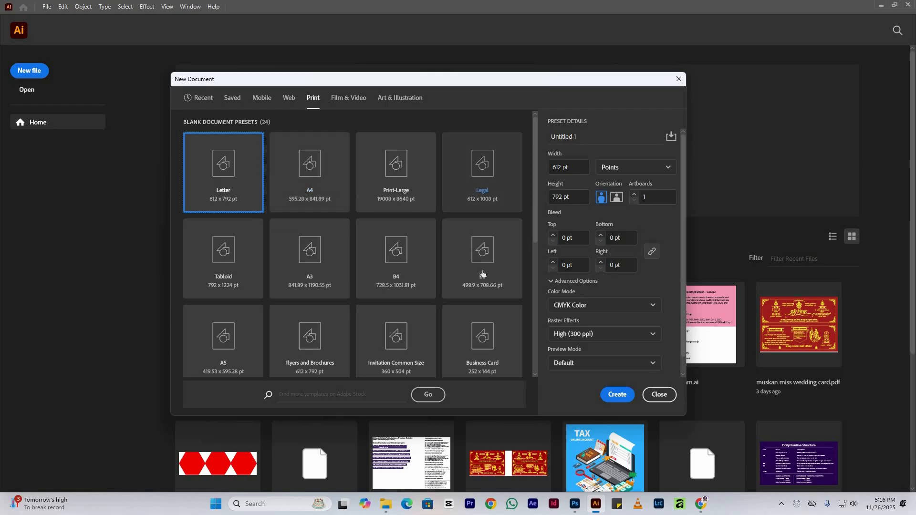
pyautogui.click(262, 100)
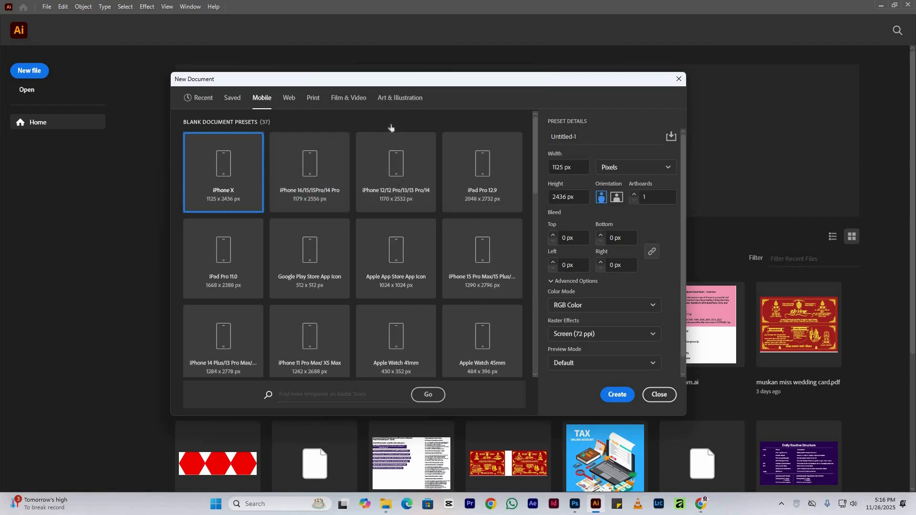
pyautogui.click(396, 99)
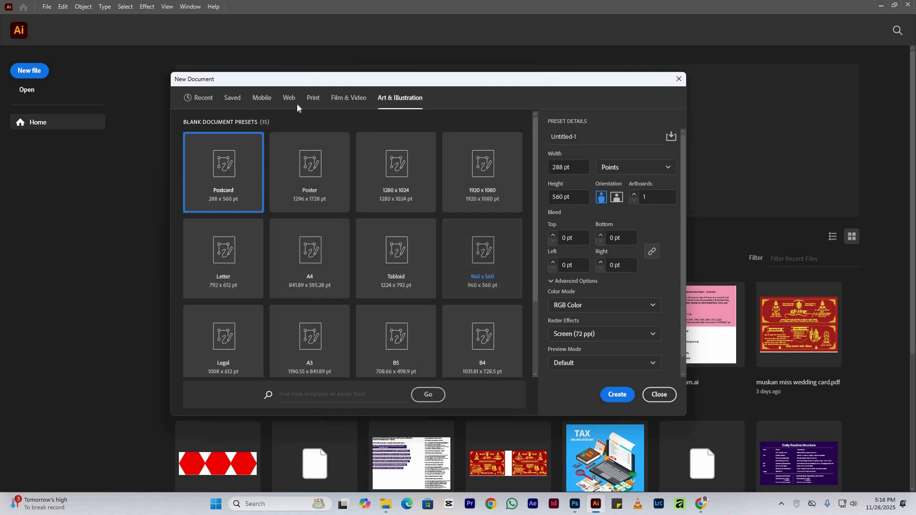
# Choose the A4 preset from the Print category and set the document units to centimeters.
pyautogui.click(311, 98)
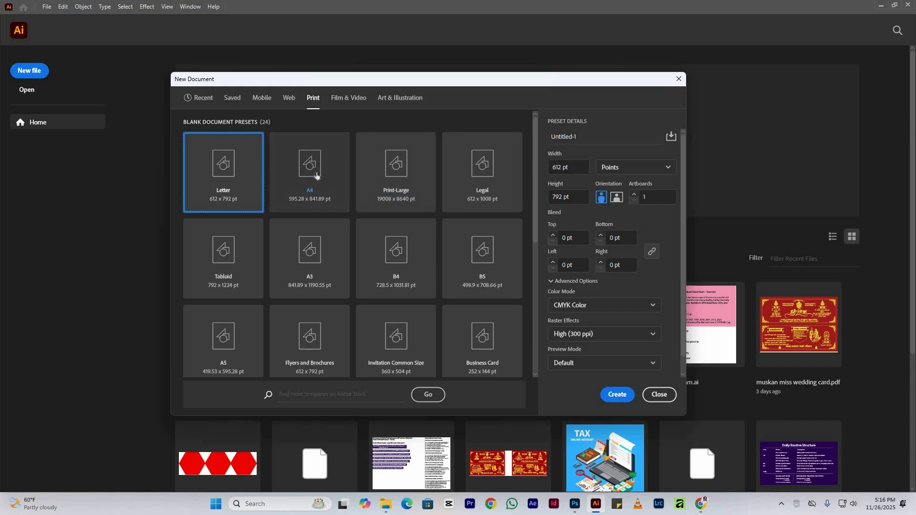
pyautogui.click(315, 176)
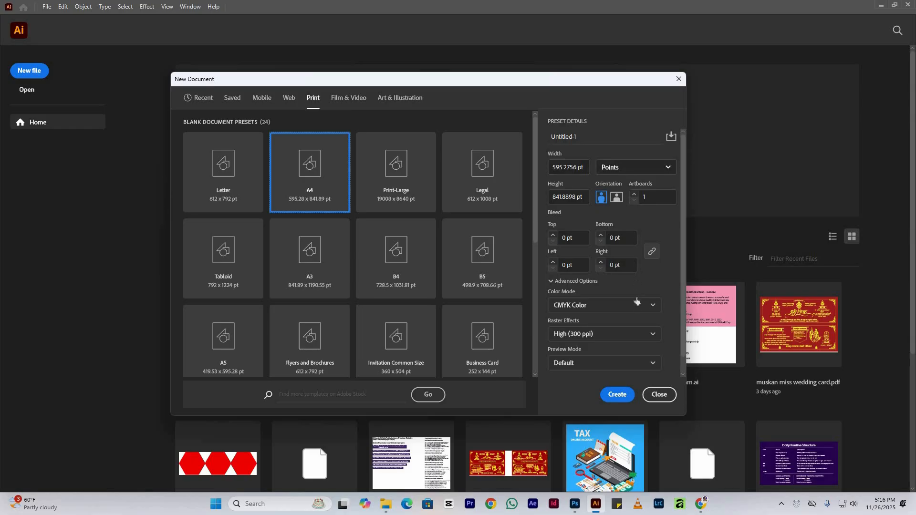
pyautogui.click(631, 167)
pyautogui.press('Return')
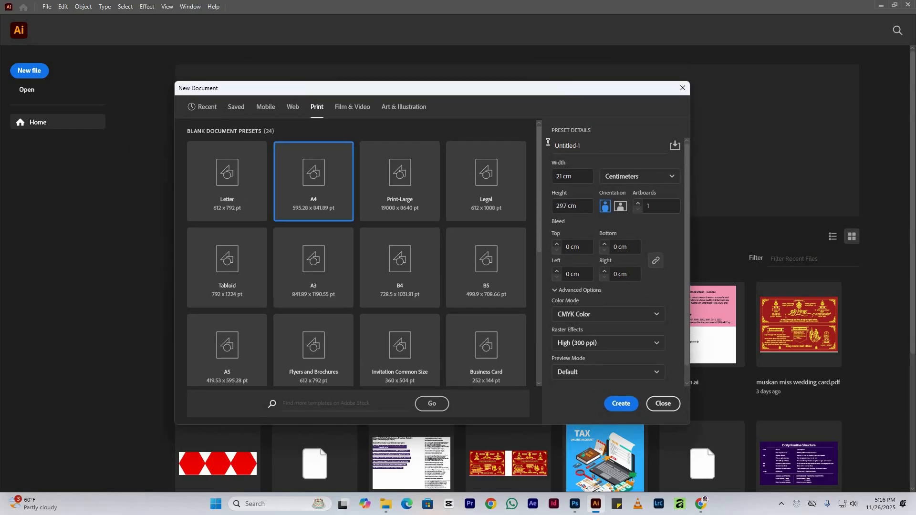
# Name the new document "book cover" and set its width to 20 cm and height to 15 cm.
pyautogui.moveTo(585, 146); pyautogui.dragTo(548, 142)
pyautogui.write('book cover')
pyautogui.press('Tab')
pyautogui.write('20')
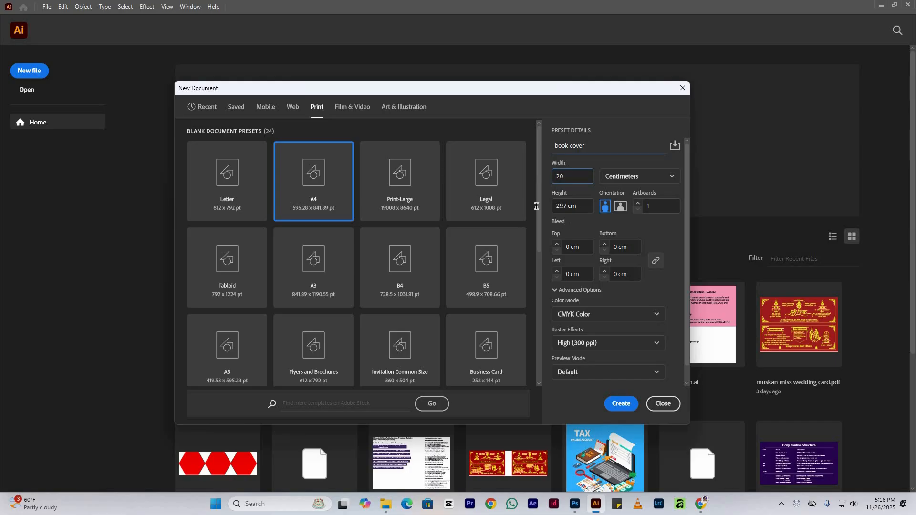
pyautogui.press('Tab')
pyautogui.write('15')
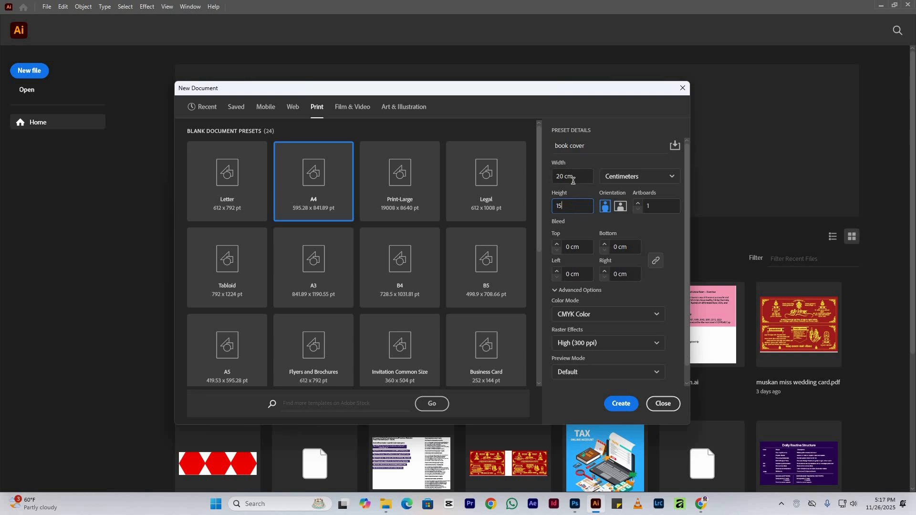
# Set the page orientation to portrait and the number of artboards to 2.
pyautogui.click(620, 206)
pyautogui.click(605, 206)
pyautogui.click(638, 204)
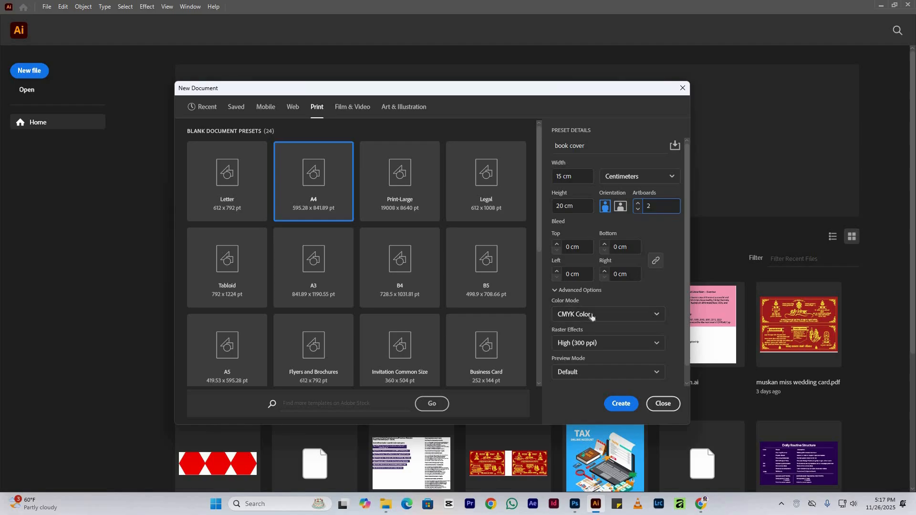
# Keep the CMYK Color mode and High (300 ppi) raster effects, and create the document.
pyautogui.click(572, 315)
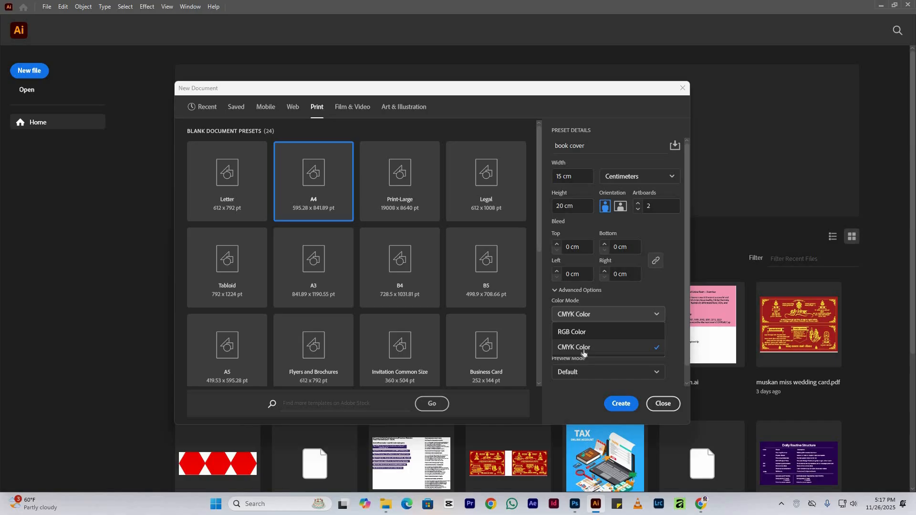
pyautogui.click(584, 319)
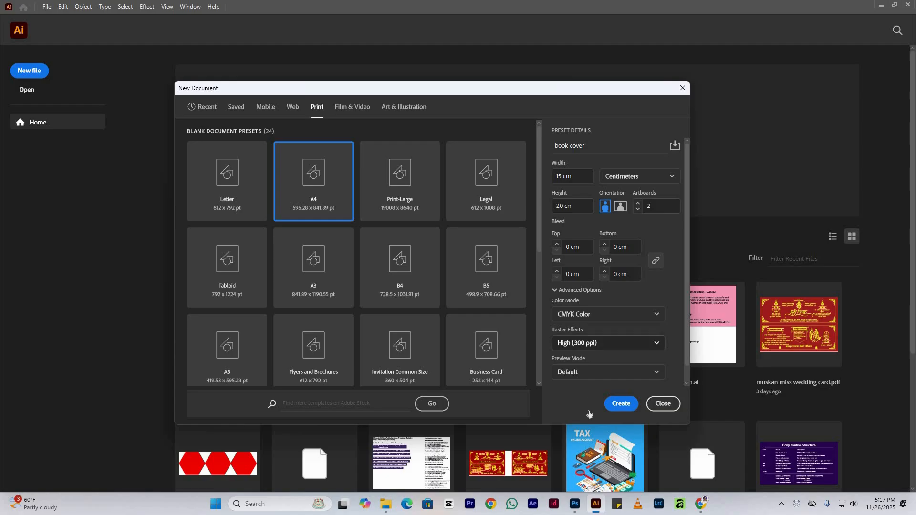
pyautogui.click(589, 343)
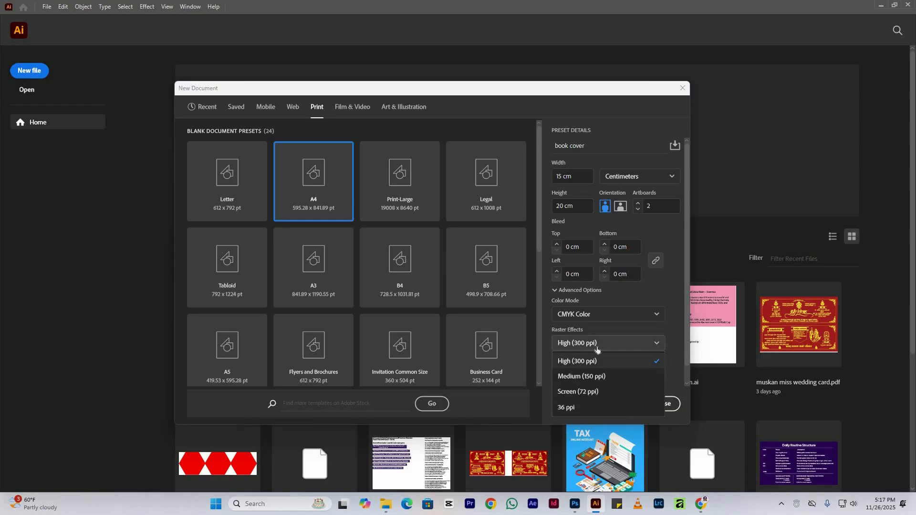
pyautogui.click(598, 359)
pyautogui.click(617, 405)
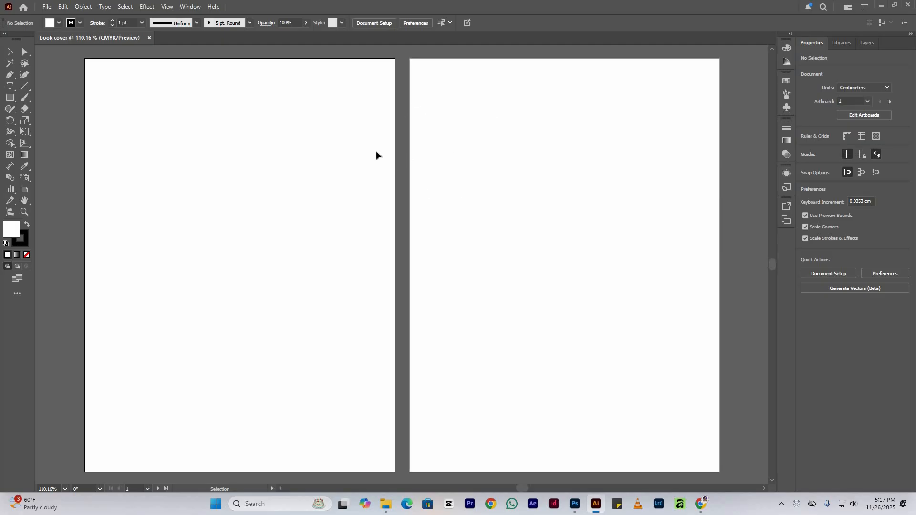
pyautogui.scroll(-3, 380, 152)
pyautogui.scroll(1, 382, 152)
pyautogui.scroll(4, 374, 141)
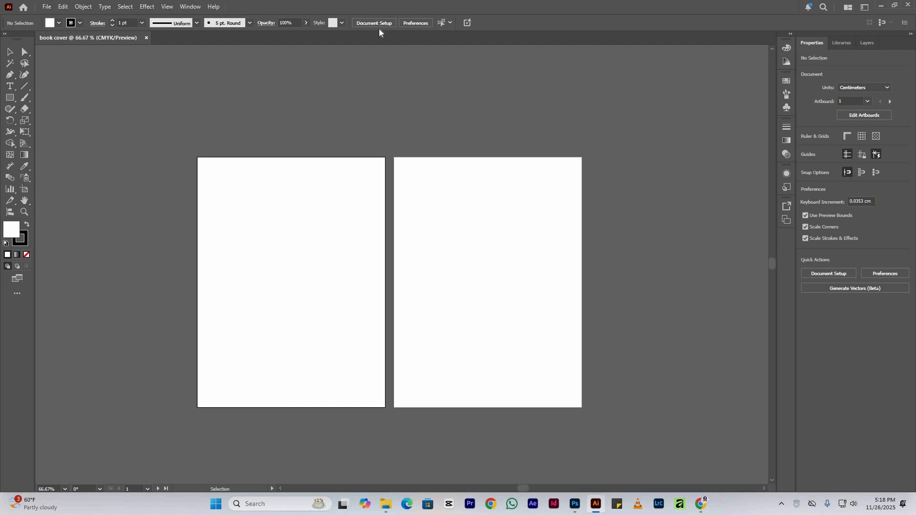
pyautogui.press('m')
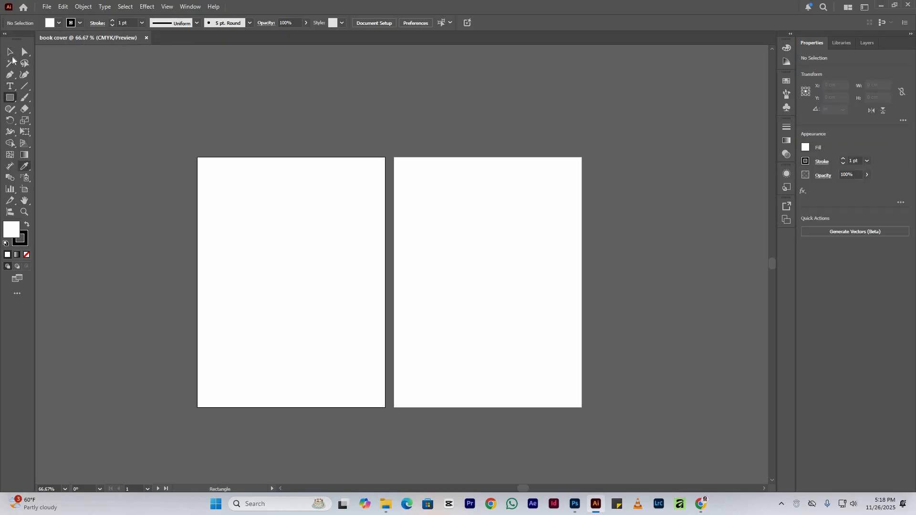
pyautogui.press('v')
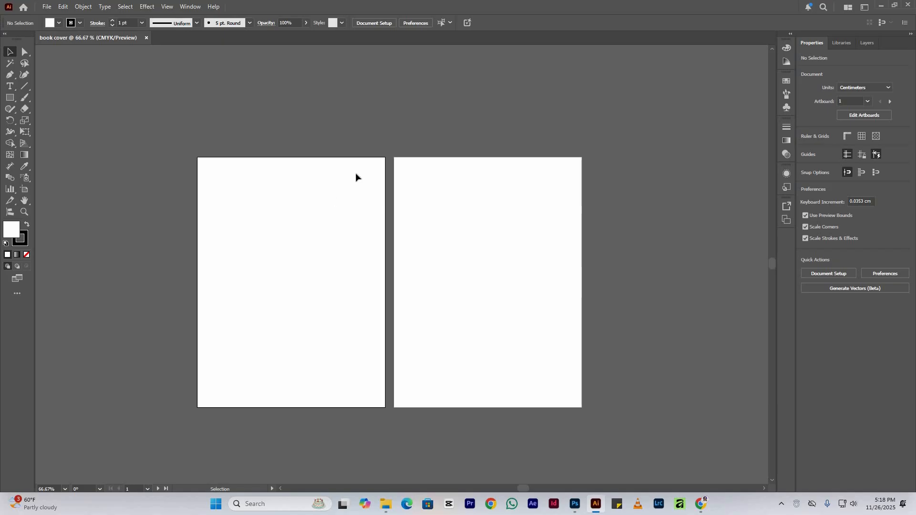
pyautogui.scroll(-1, 360, 211)
pyautogui.scroll(1, 359, 210)
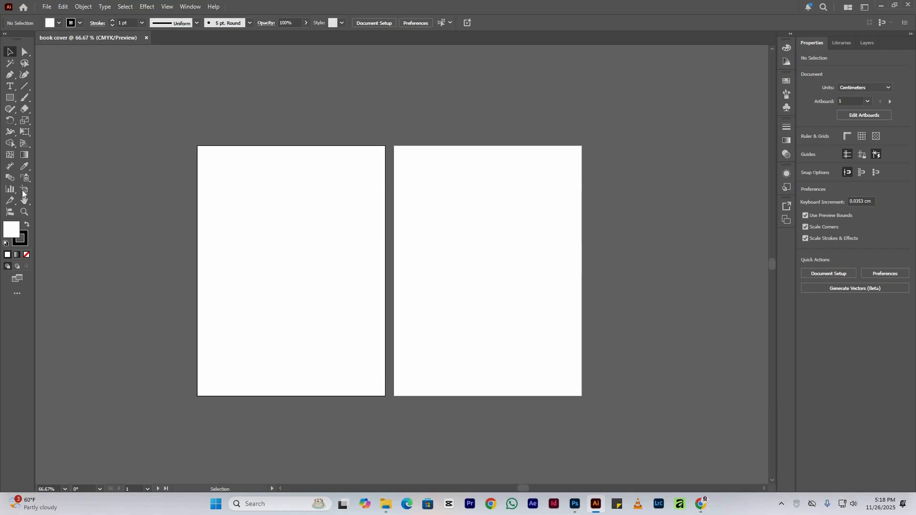
# Delete the first artboard, Artboard 1, and leave artboard editing.
pyautogui.hotkey('shift', 'o')
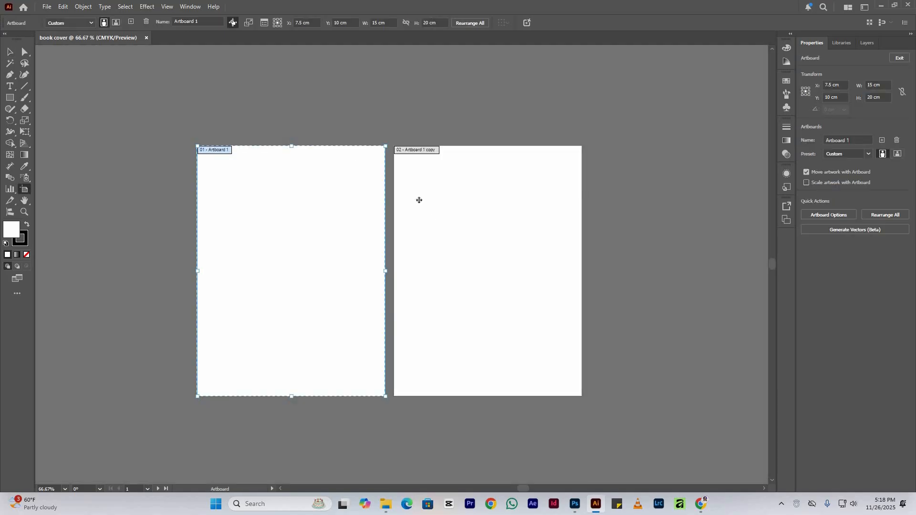
pyautogui.press('Delete')
pyautogui.press('Escape')
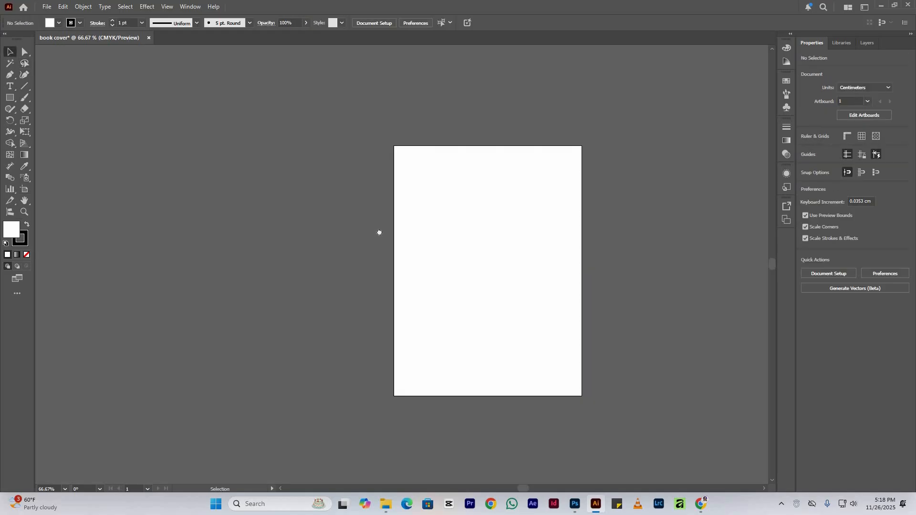
pyautogui.hscroll(5, 442, 220)
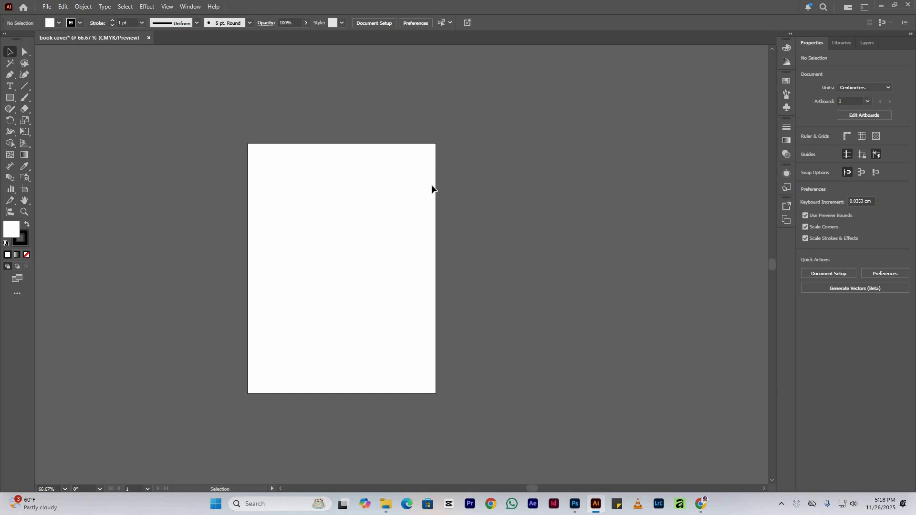
pyautogui.hscroll(-1, 432, 188)
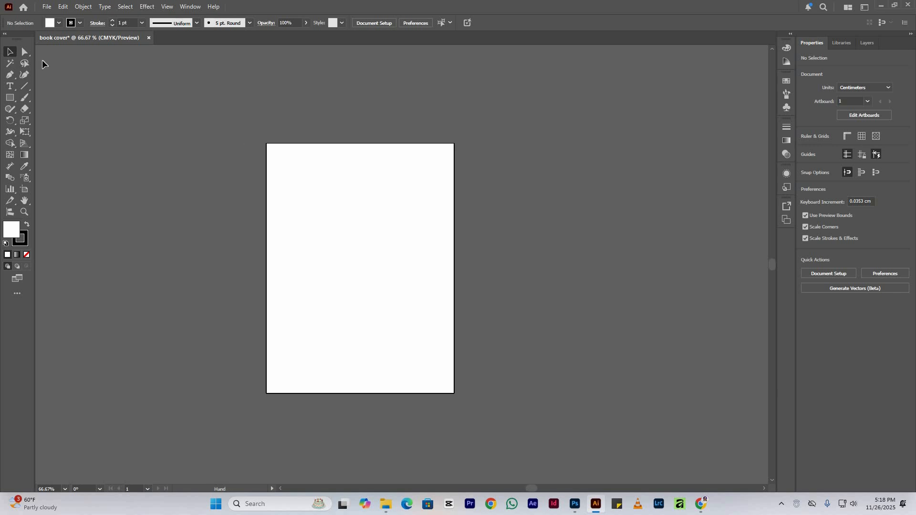
# Examine the remaining artboard at different zoom levels using the Zoom tool and scrolling.
pyautogui.click(24, 213)
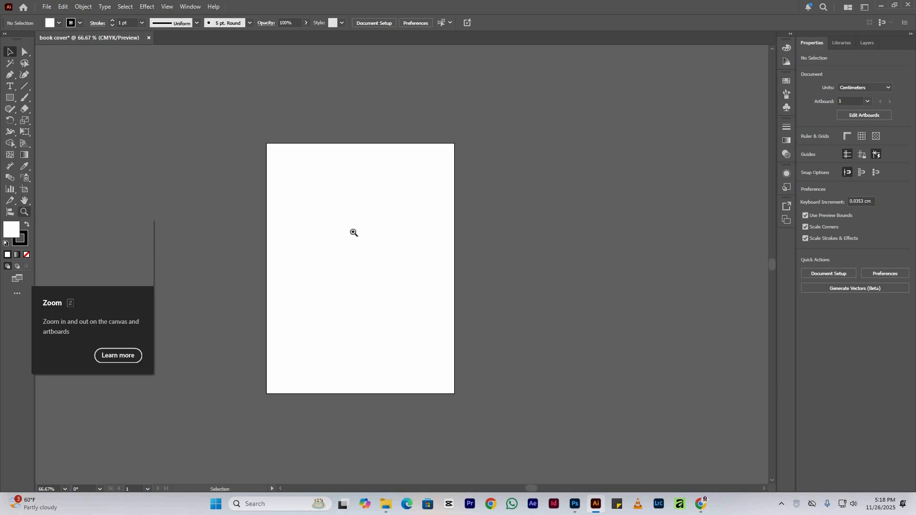
pyautogui.scroll(-2, 353, 224)
pyautogui.scroll(4, 353, 224)
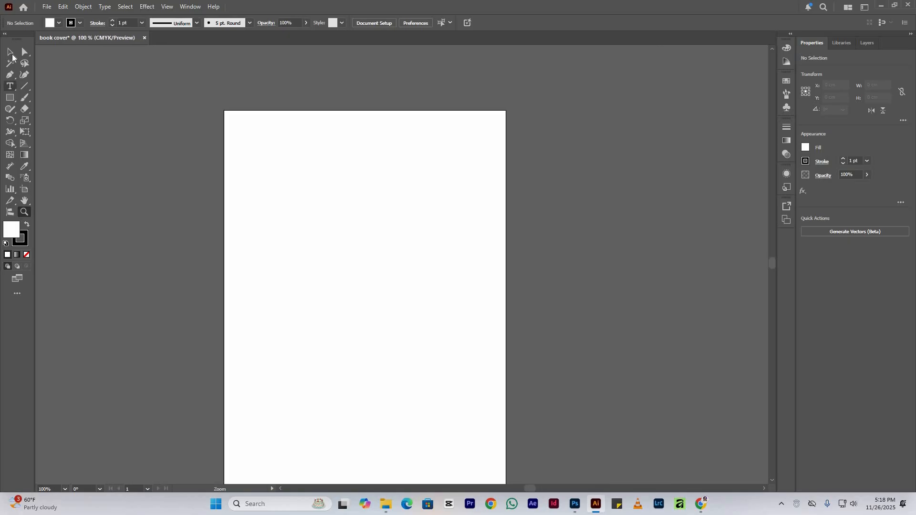
pyautogui.press('v')
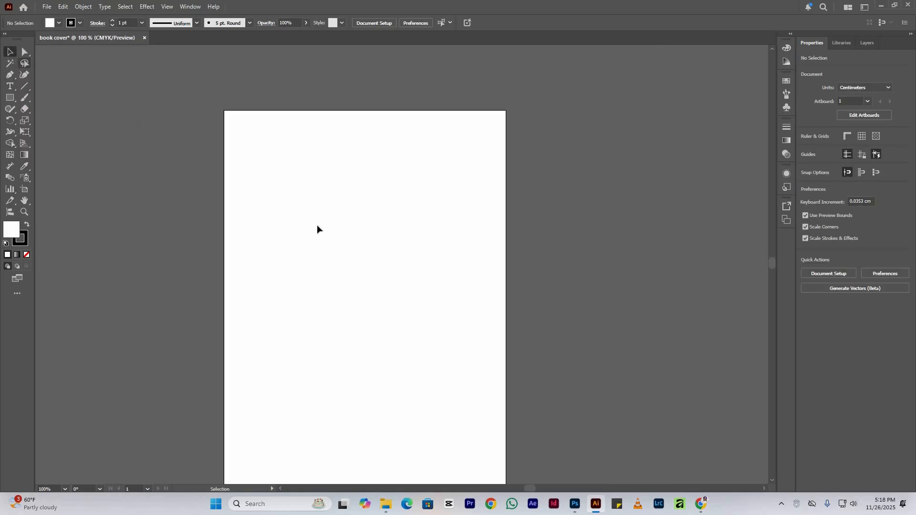
pyautogui.scroll(-2, 324, 217)
pyautogui.scroll(-3, 323, 216)
pyautogui.scroll(3, 339, 237)
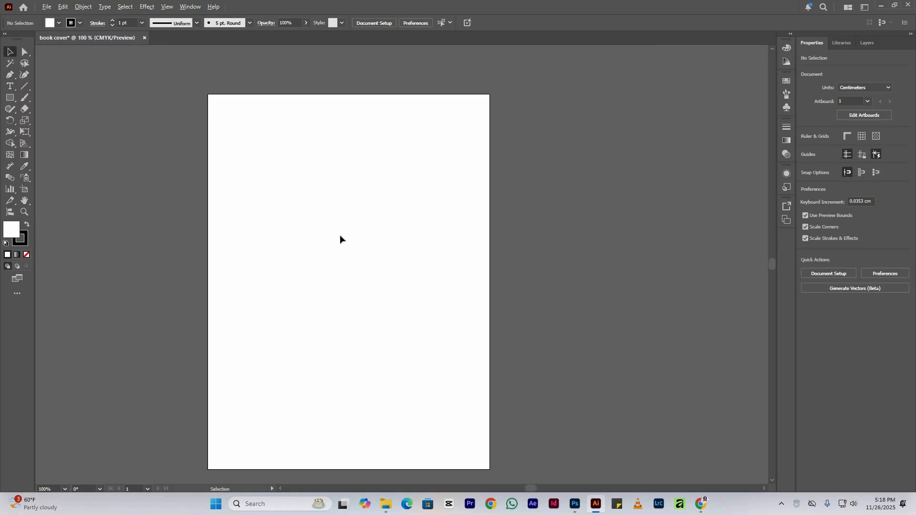
pyautogui.scroll(-3, 339, 237)
pyautogui.scroll(3, 329, 221)
pyautogui.hotkey('ctrl', '-')
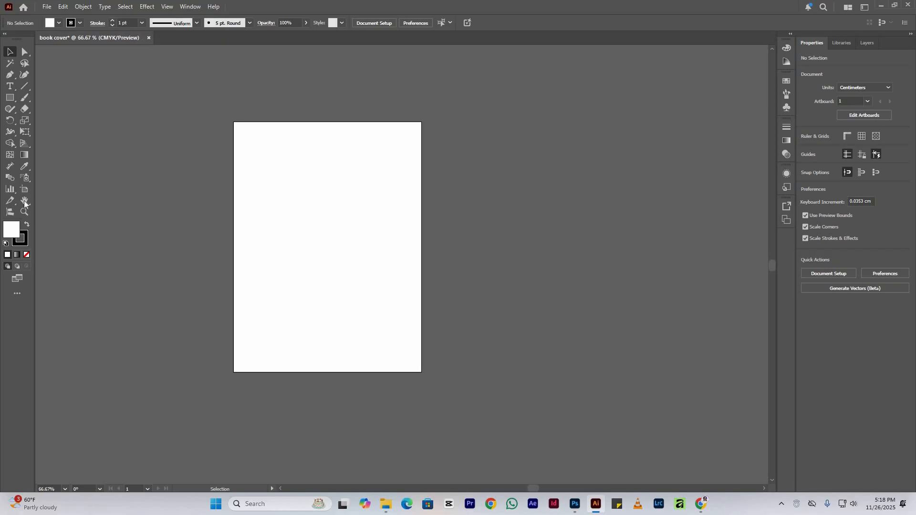
# Pan around the artboard with the Hand tool, zoomed out and zoomed in, and fit it back in view.
pyautogui.press('space')
pyautogui.moveTo(315, 229); pyautogui.dragTo(294, 335)
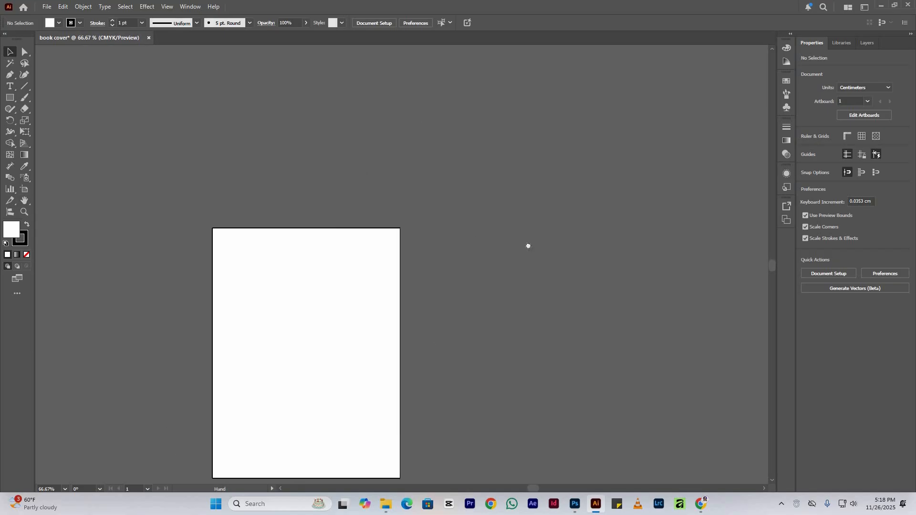
pyautogui.moveTo(528, 246); pyautogui.dragTo(358, 311)
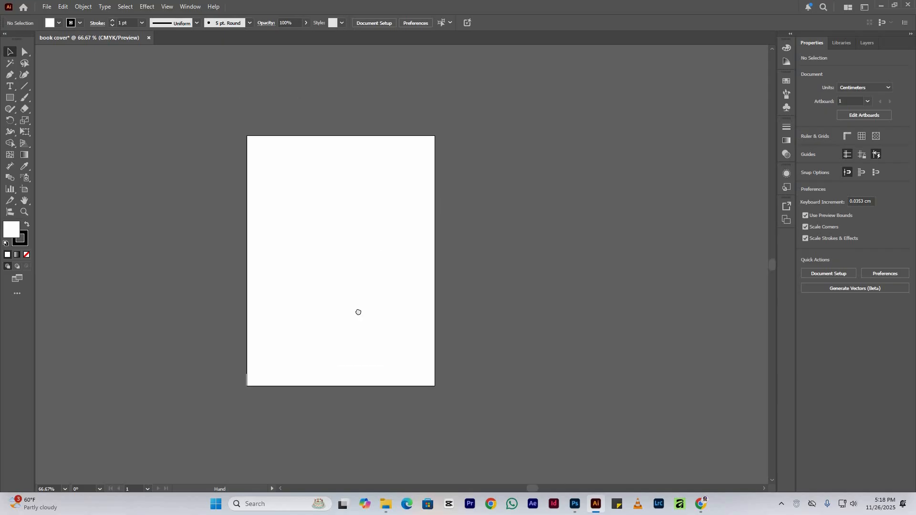
pyautogui.scroll(3, 345, 269)
pyautogui.press('space')
pyautogui.moveTo(474, 157); pyautogui.dragTo(395, 278)
pyautogui.moveTo(341, 172); pyautogui.dragTo(264, 301)
pyautogui.moveTo(307, 200)
pyautogui.mouseDown()
pyautogui.moveTo(285, 286)
pyautogui.moveTo(327, 217)
pyautogui.moveTo(299, 200)
pyautogui.moveTo(391, 290)
pyautogui.moveTo(431, 357)
pyautogui.moveTo(538, 206)
pyautogui.moveTo(438, 343)
pyautogui.moveTo(470, 235)
pyautogui.moveTo(443, 207)
pyautogui.mouseUp()
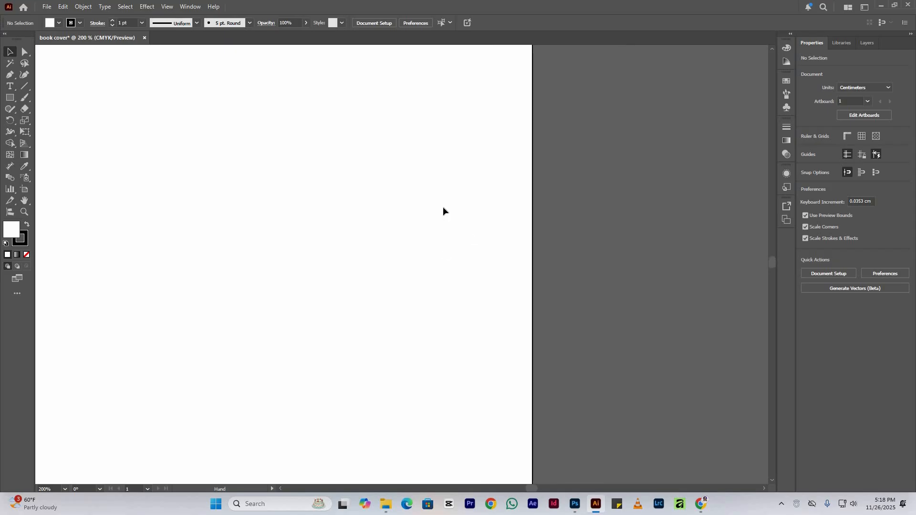
pyautogui.hotkey('ctrl', '0')
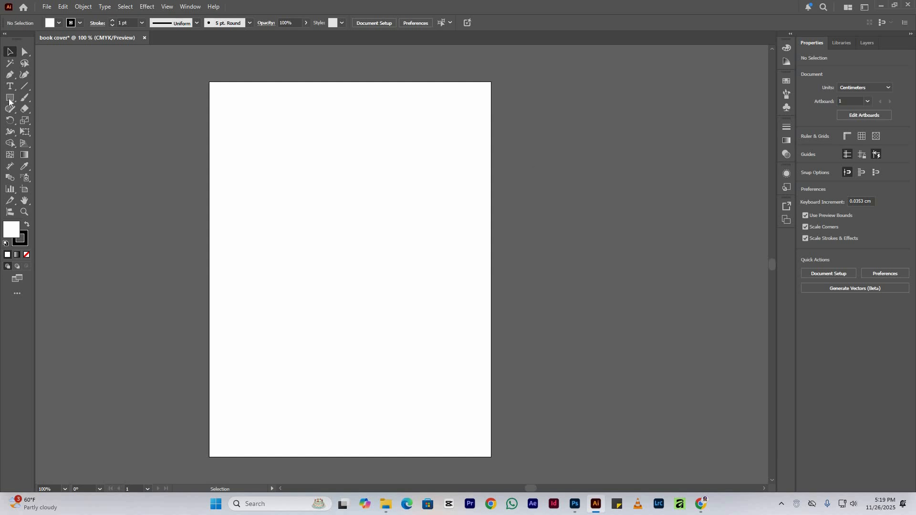
# Draw a white rectangle about 8.5 by 5.2 cm above the artboard and move it up and to the left.
pyautogui.press('m')
pyautogui.scroll(5, 286, 167)
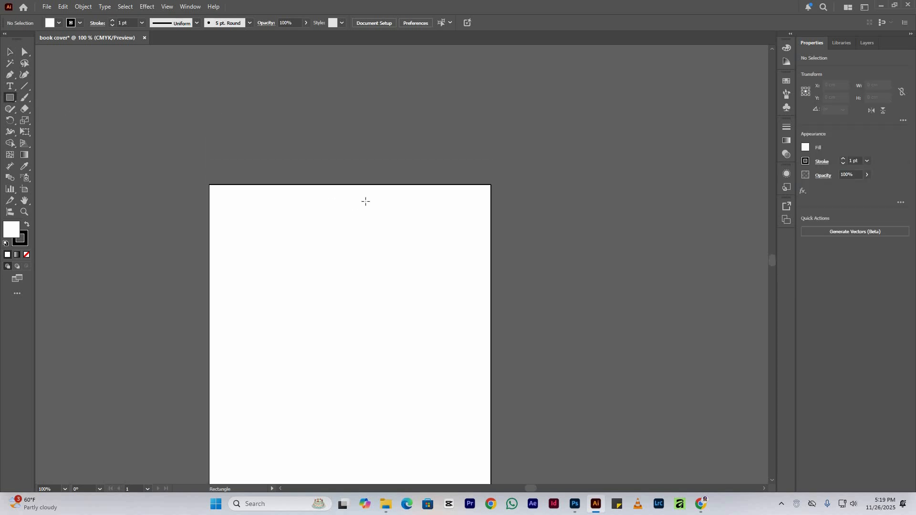
pyautogui.scroll(1, 365, 201)
pyautogui.moveTo(205, 103); pyautogui.dragTo(365, 201)
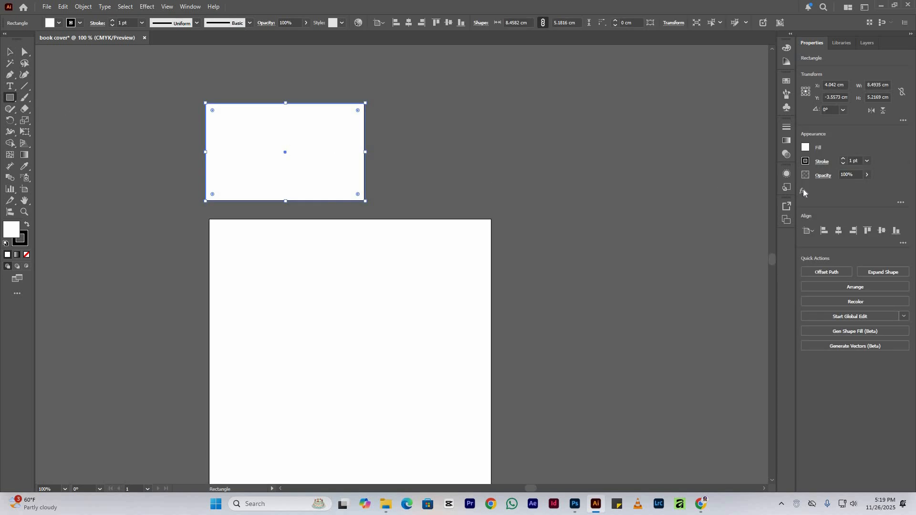
pyautogui.click(10, 52)
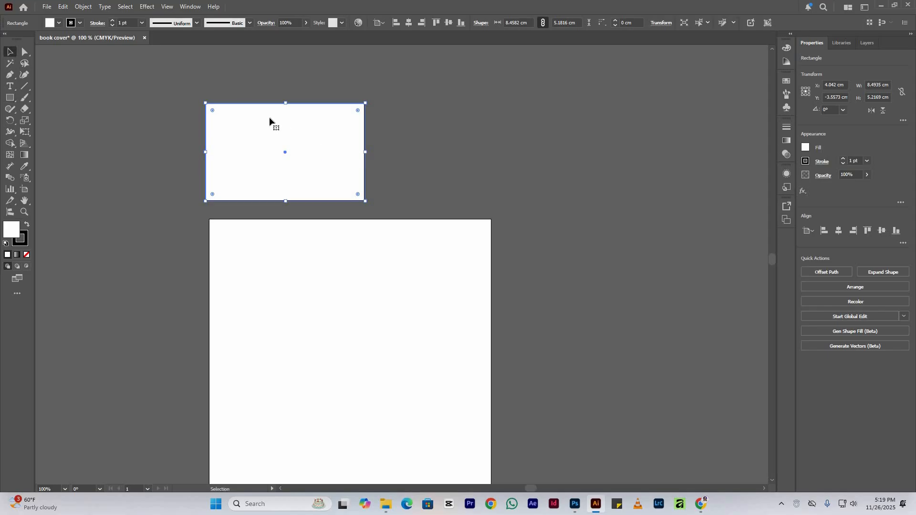
pyautogui.moveTo(269, 116); pyautogui.dragTo(206, 78)
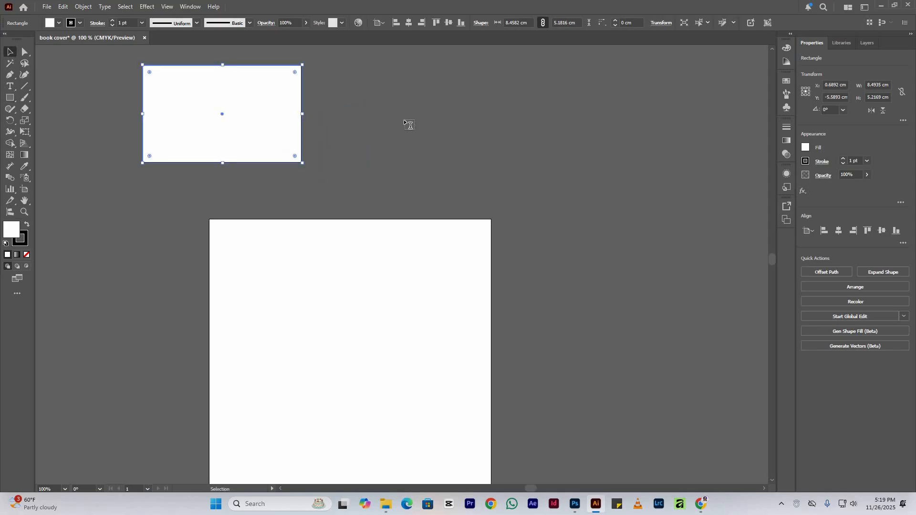
# Place the placeholder point text "Lorem ipsum" to the right of the rectangle above the artboard.
pyautogui.press('t')
pyautogui.click(383, 114)
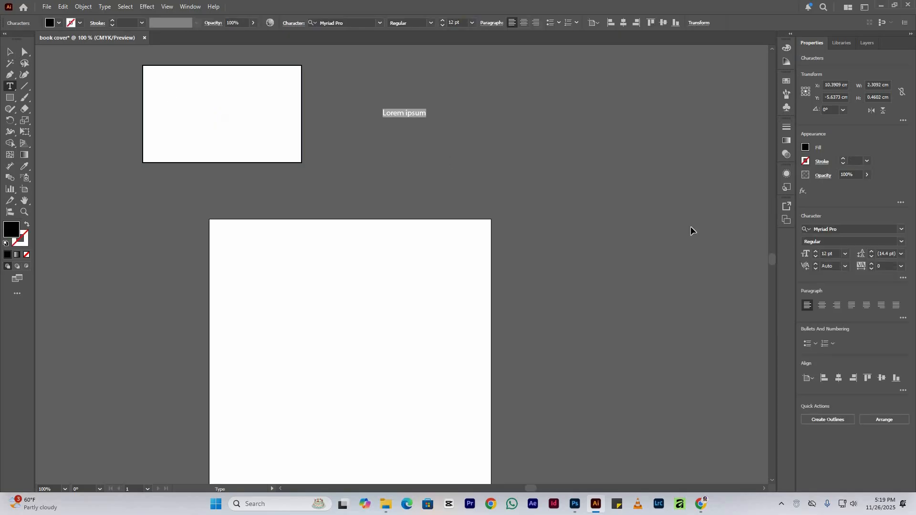
pyautogui.press('Escape')
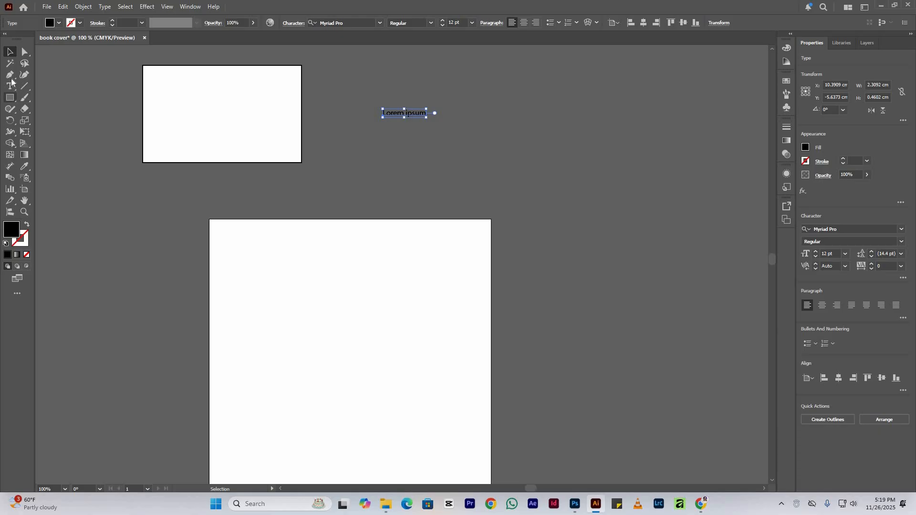
# Draw a closed black triangle with the Pen tool below and to the right of the text, and deselect it.
pyautogui.press('p')
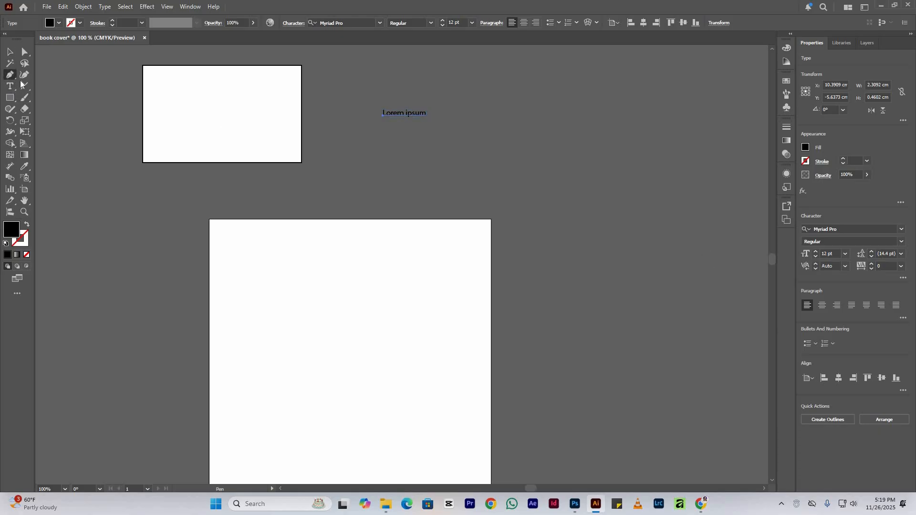
pyautogui.click(634, 176)
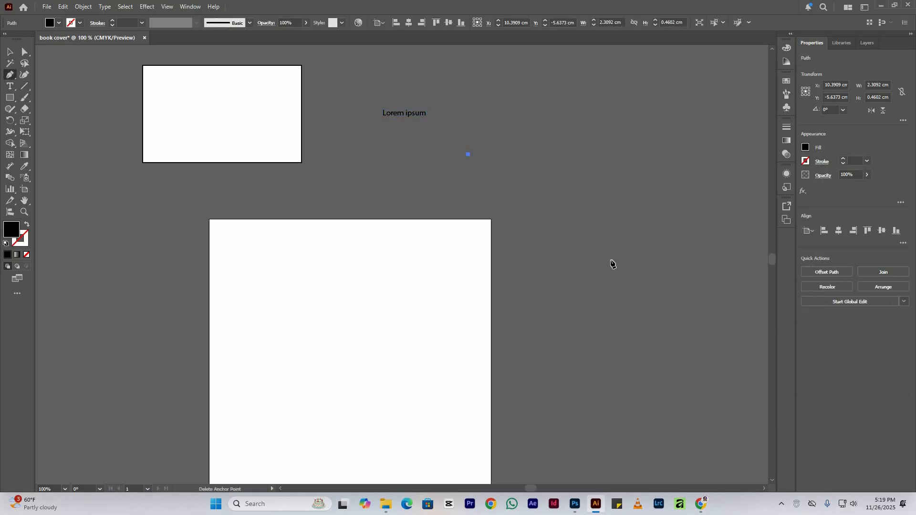
pyautogui.click(576, 248)
pyautogui.click(472, 159)
pyautogui.click(470, 155)
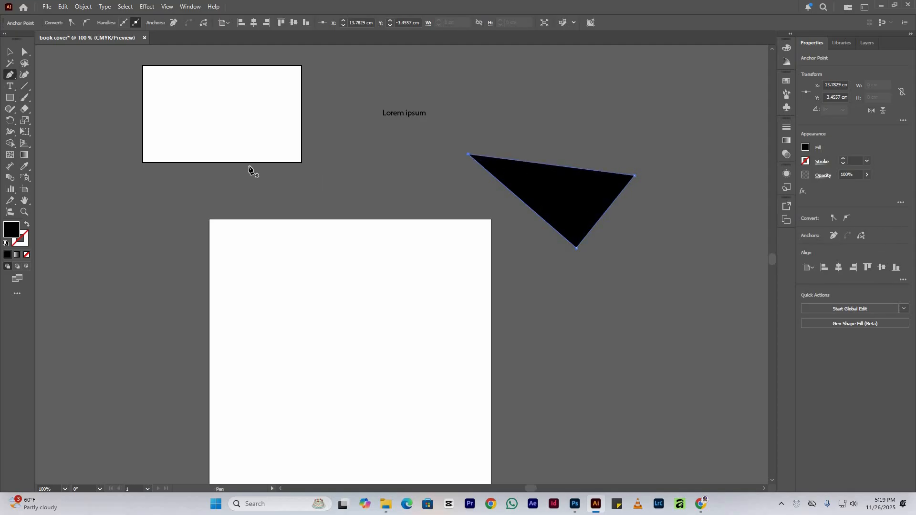
pyautogui.press('v')
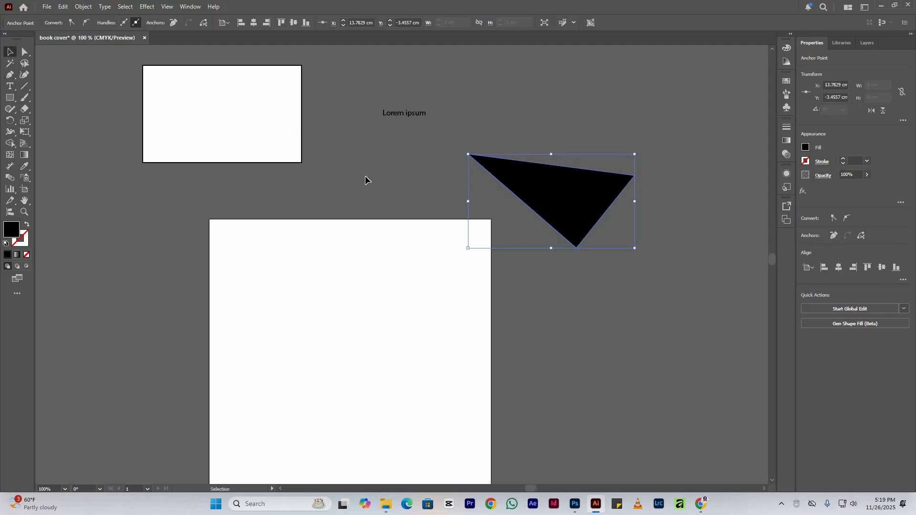
pyautogui.click(470, 150)
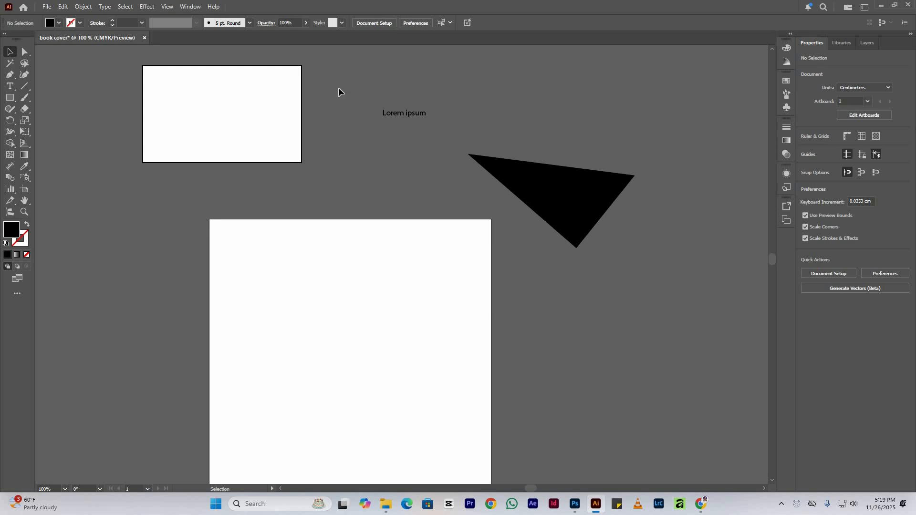
# Move the rectangle, text and triangle together up and to the left, and shift the triangle alone further left.
pyautogui.moveTo(117, 88); pyautogui.dragTo(758, 174)
pyautogui.moveTo(573, 190); pyautogui.dragTo(453, 169)
pyautogui.click(526, 167)
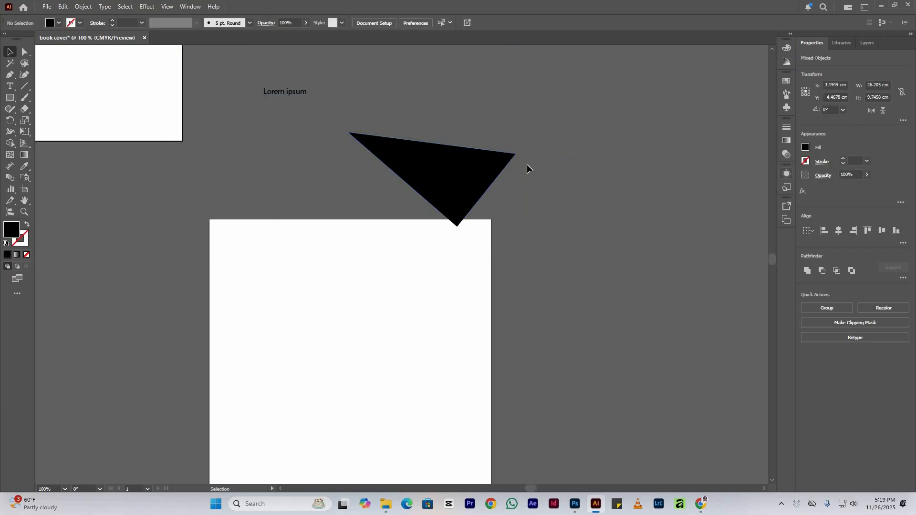
pyautogui.moveTo(436, 167); pyautogui.dragTo(352, 171)
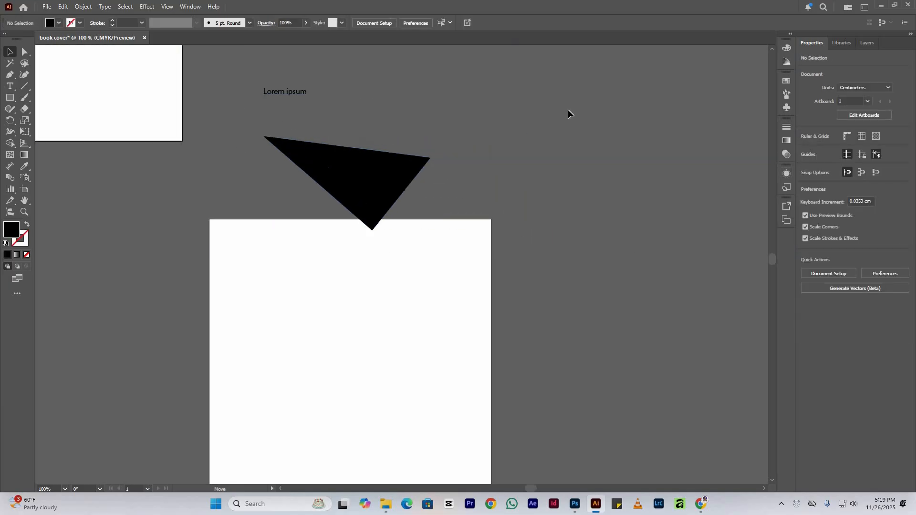
pyautogui.click(600, 162)
pyautogui.scroll(1, 668, 143)
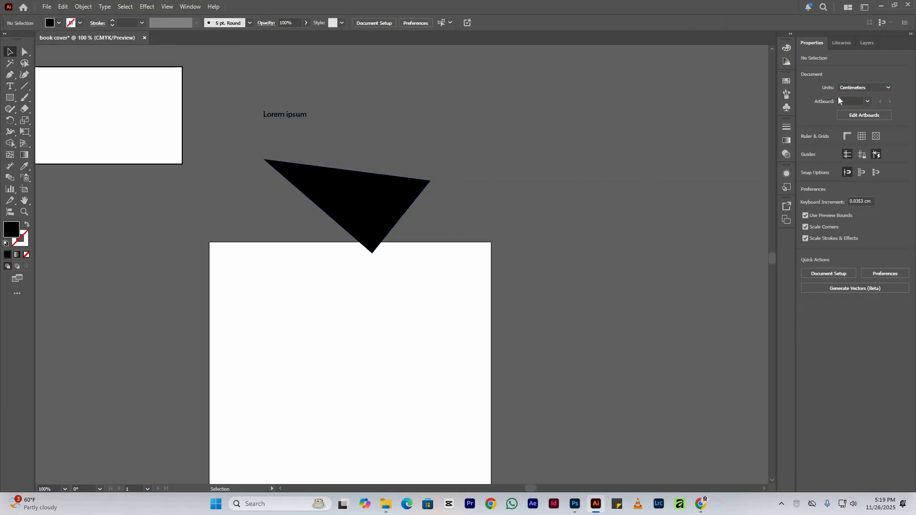
# Set the document units to inches and check the rectangle's dimensions in that unit.
pyautogui.click(867, 87)
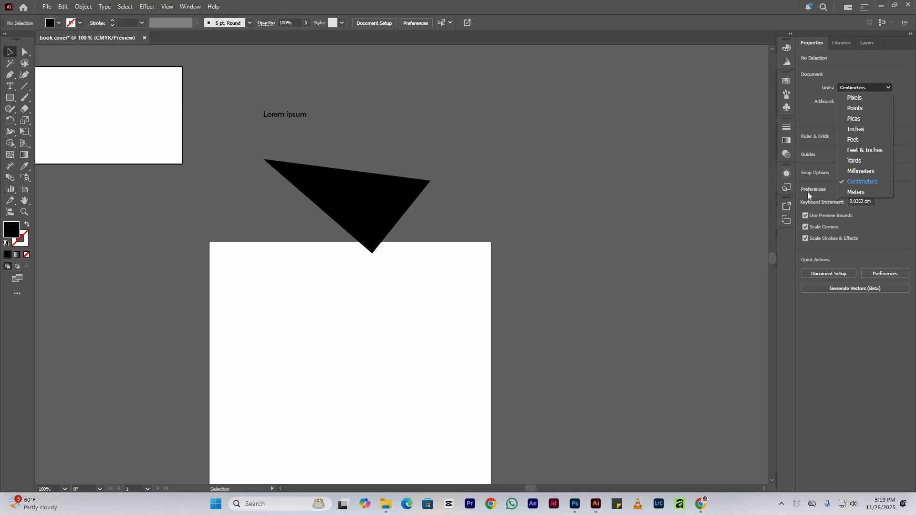
pyautogui.click(145, 106)
pyautogui.click(344, 194)
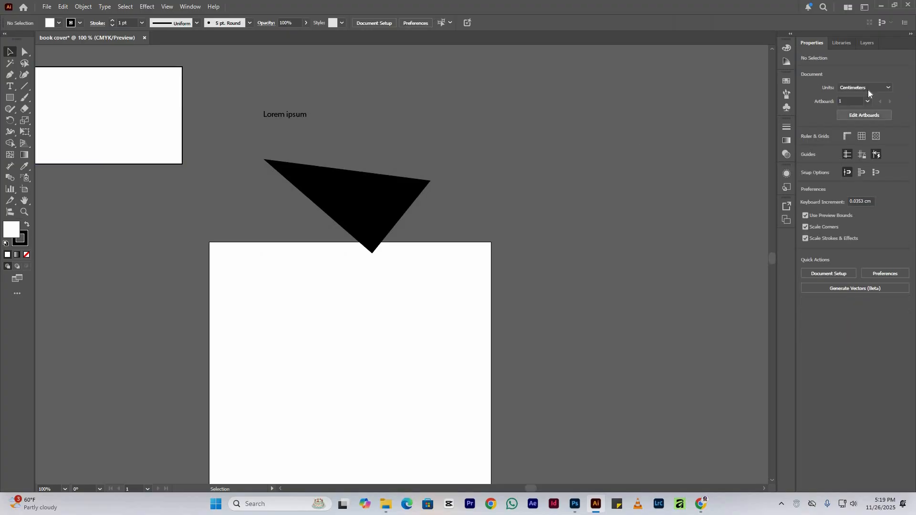
pyautogui.click(868, 88)
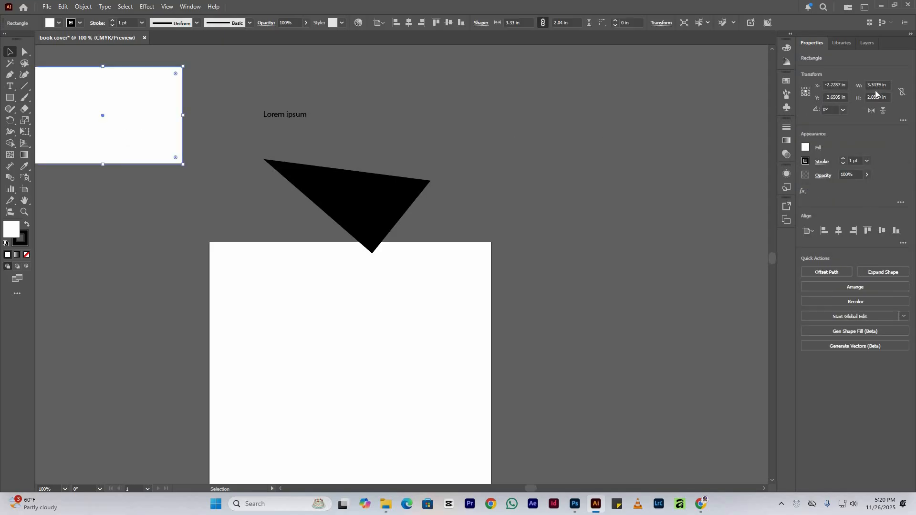
pyautogui.click(685, 127)
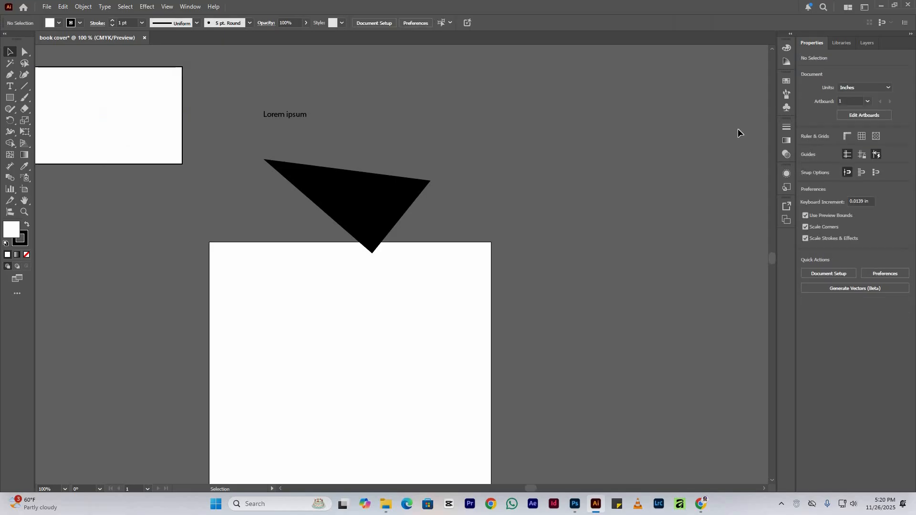
# Set the document units to centimeters and move the triangle up and left, clear of the artboard.
pyautogui.click(874, 88)
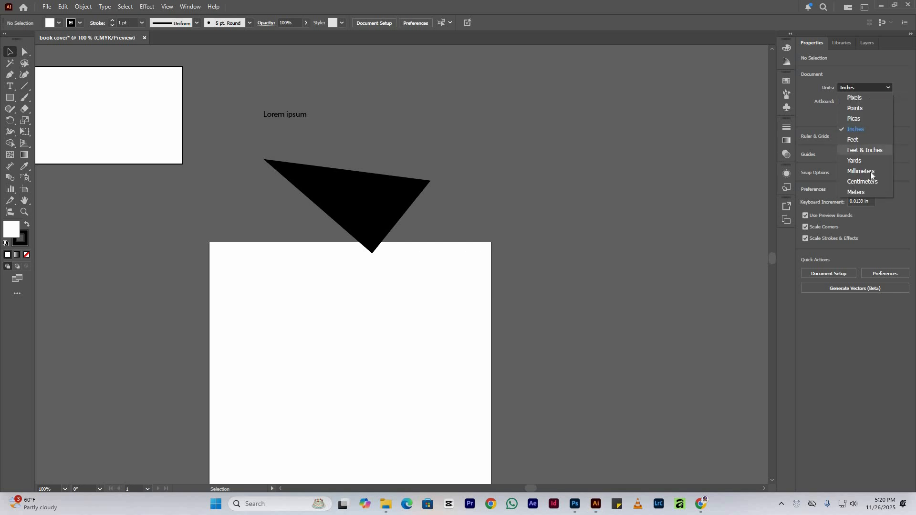
pyautogui.click(869, 172)
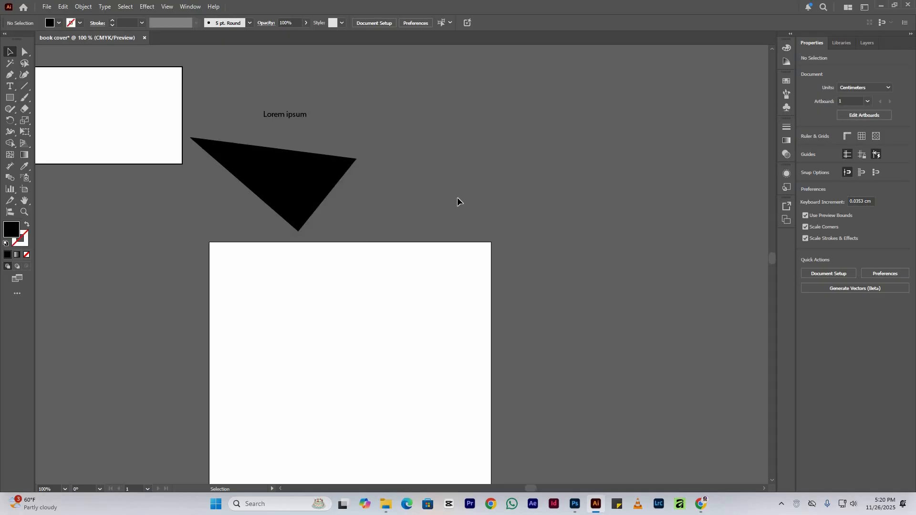
# Duplicate the portrait artboard three times to the right to form a row of four, and leave artboard editing.
pyautogui.scroll(-3, 391, 245)
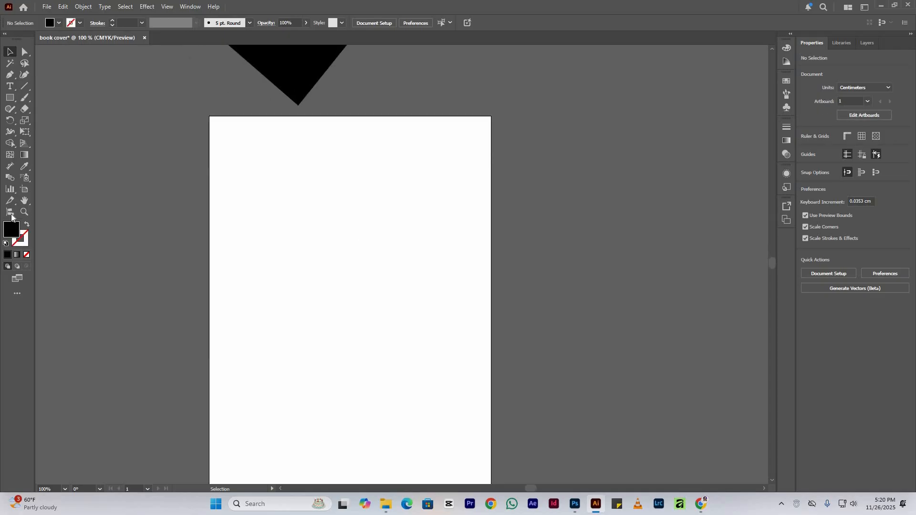
pyautogui.click(24, 190)
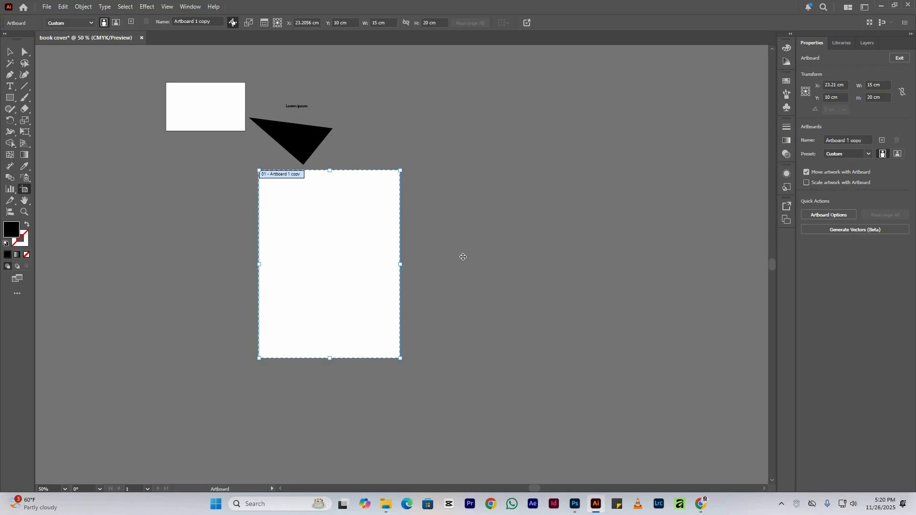
pyautogui.moveTo(327, 257); pyautogui.dragTo(651, 287)
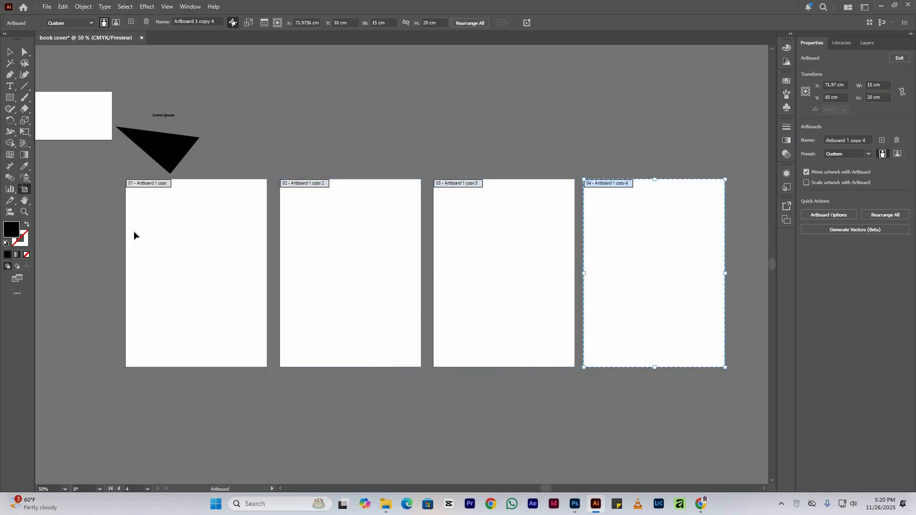
pyautogui.press('v')
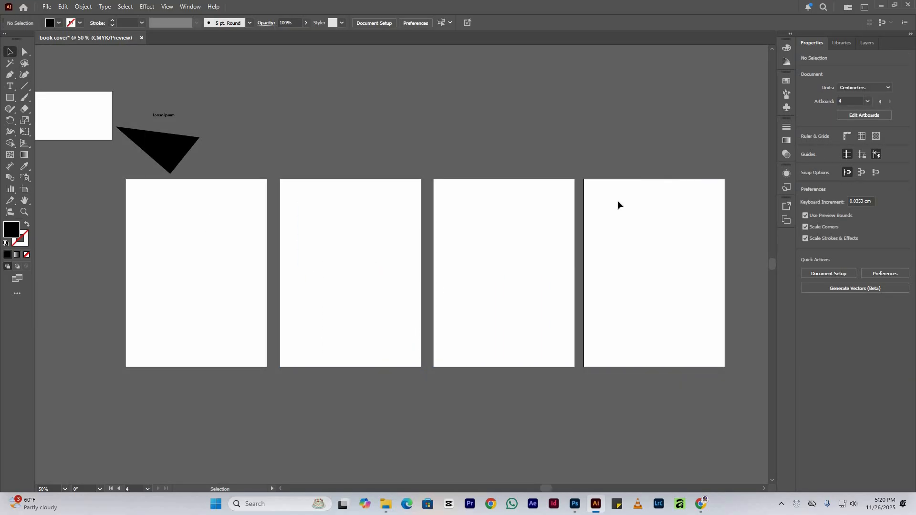
# Activate the artboards one after another and check the active artboard number for each.
pyautogui.click(210, 228)
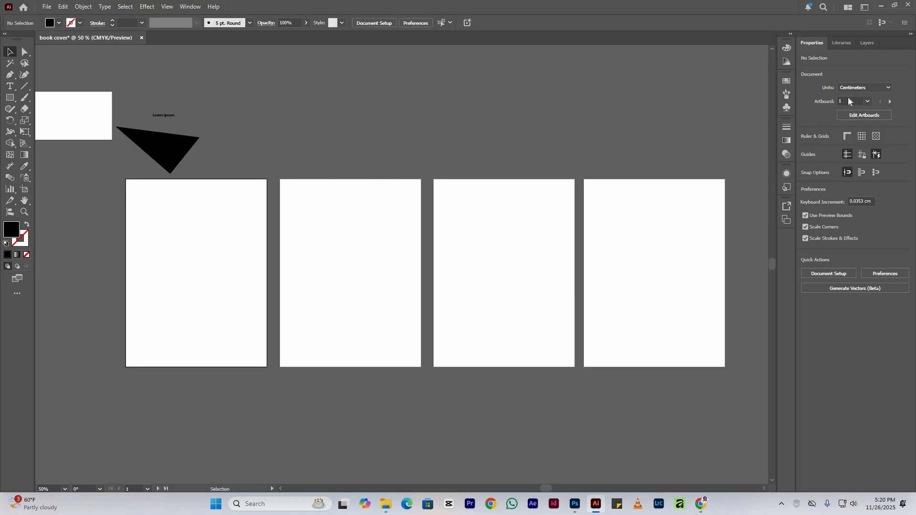
pyautogui.click(363, 234)
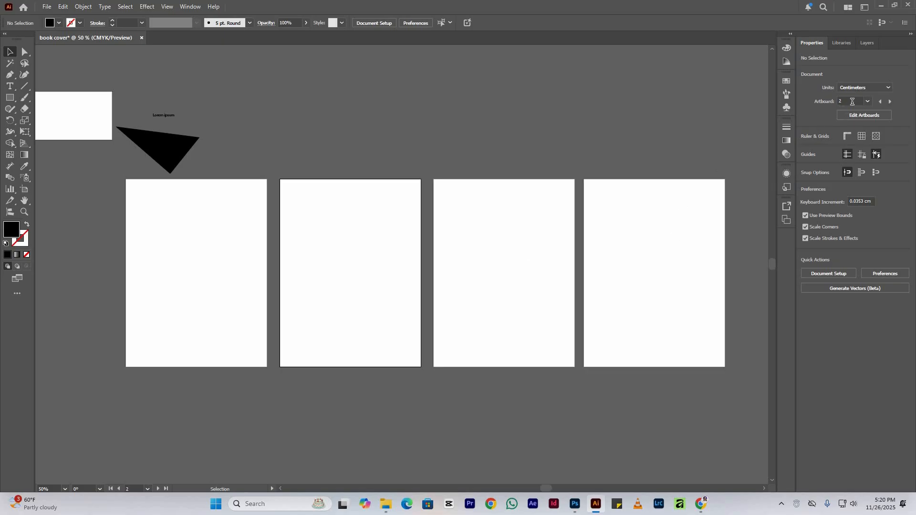
pyautogui.click(535, 244)
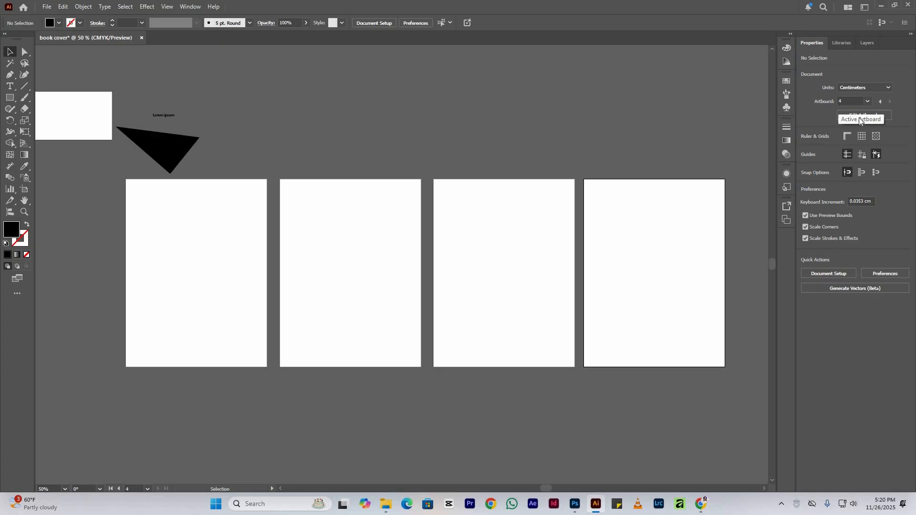
# Return to artboard editing and enlarge artboard 4 up and to the right to about 21.65 by 23.3 cm.
pyautogui.hotkey('shift', 'o')
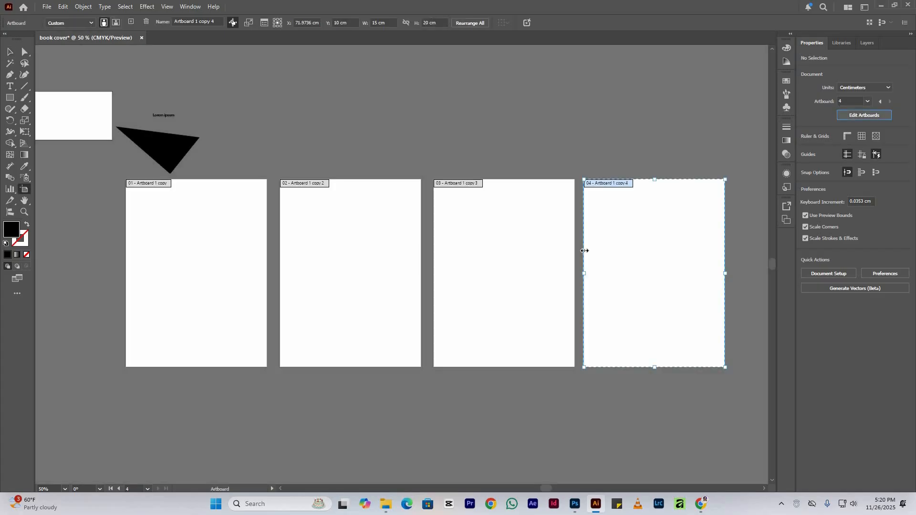
pyautogui.moveTo(191, 173); pyautogui.dragTo(30, 193)
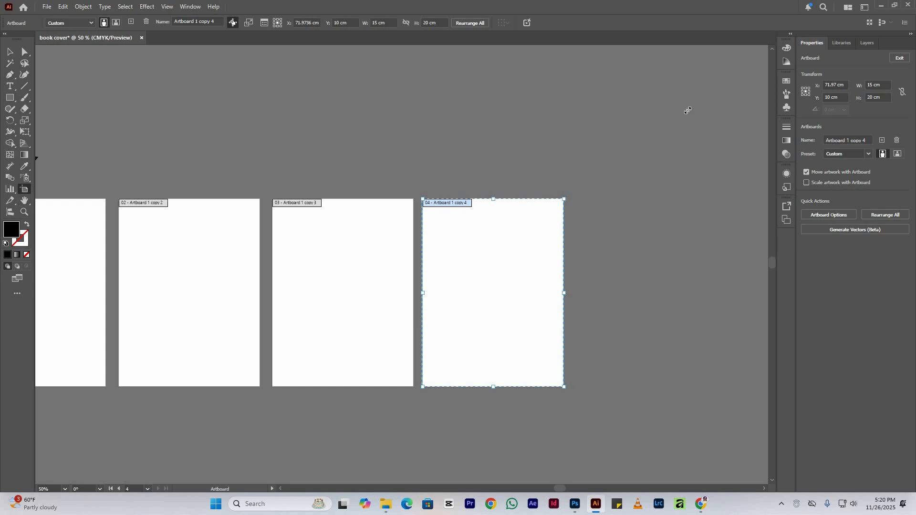
pyautogui.moveTo(624, 90); pyautogui.dragTo(809, 173)
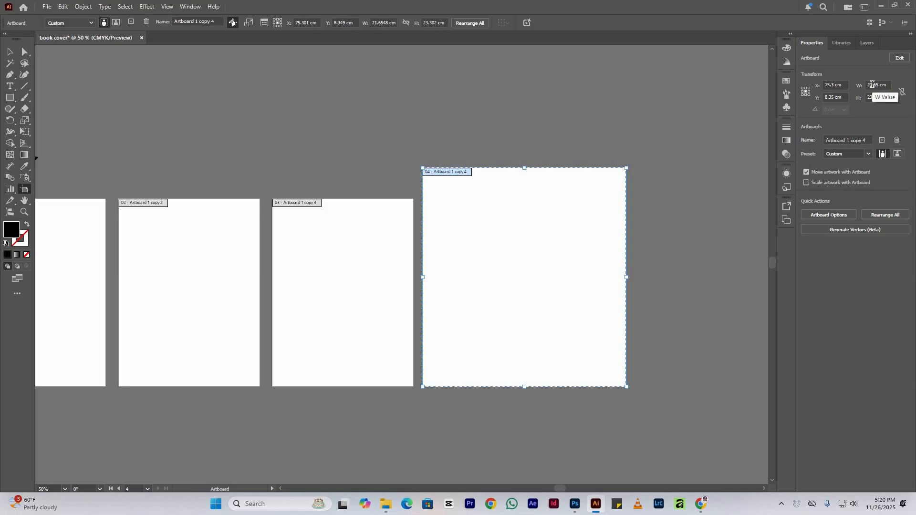
# Set artboard 4's width to 10 cm and its height to 20 cm.
pyautogui.doubleClick(872, 84)
pyautogui.write('10 cm')
pyautogui.press('Return')
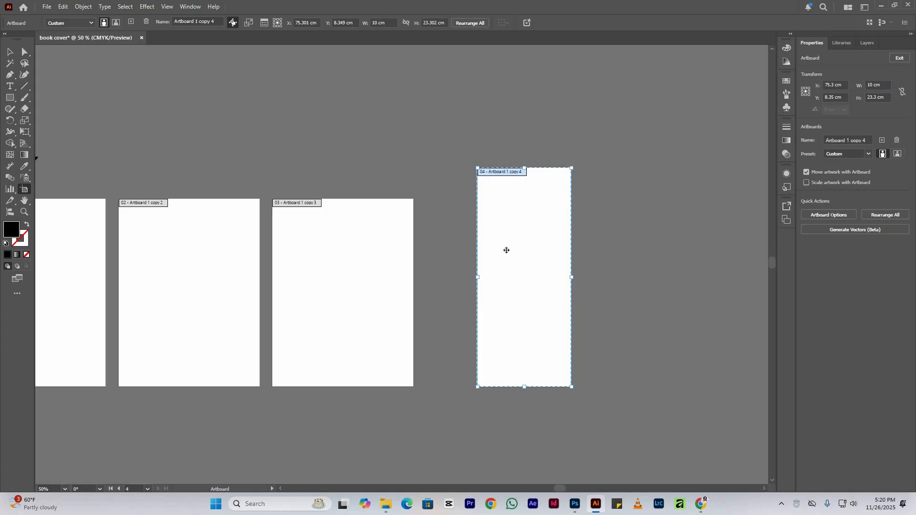
pyautogui.doubleClick(871, 97)
pyautogui.write('2')
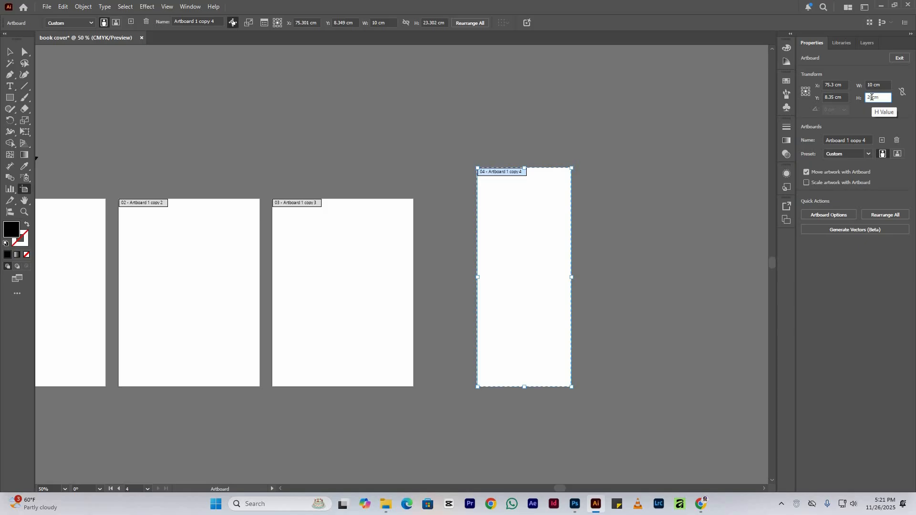
pyautogui.write('0')
pyautogui.press('Return')
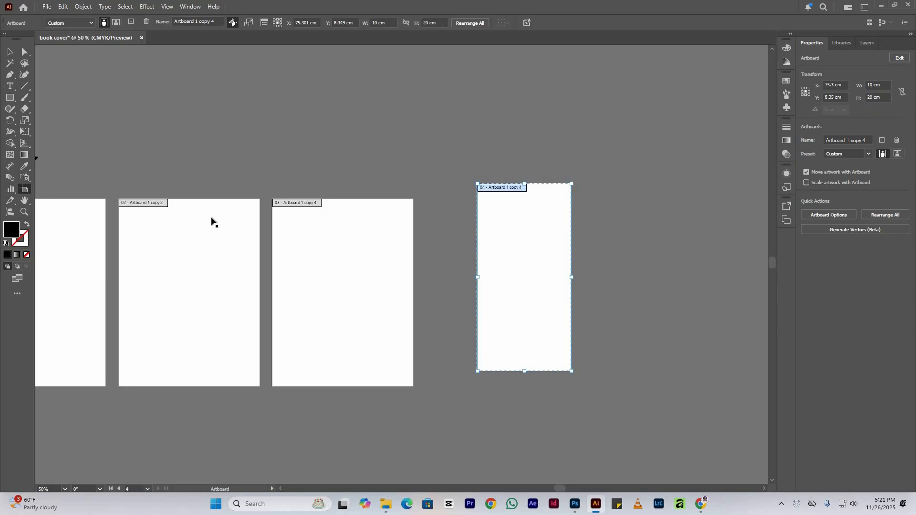
# Delete the three duplicated artboards, keeping only artboard 1, and return to the Selection tool.
pyautogui.click(574, 183)
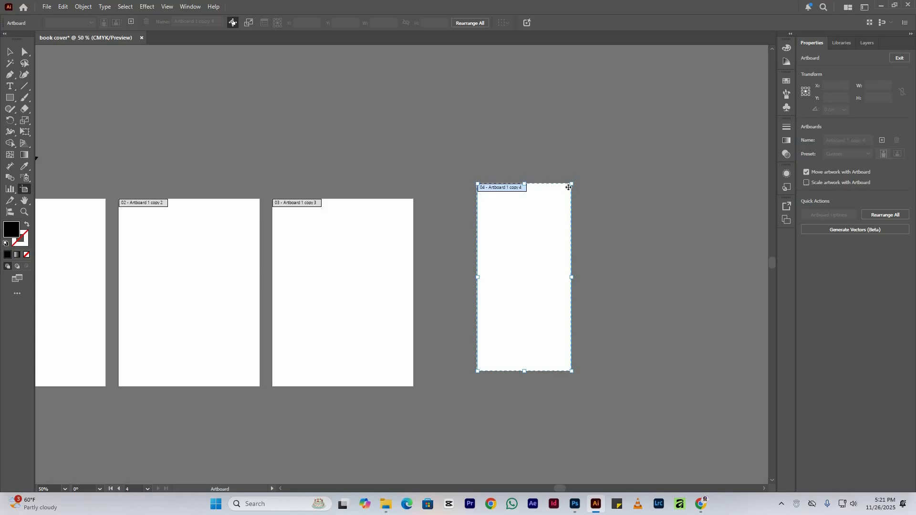
pyautogui.click(575, 184)
pyautogui.moveTo(673, 155)
pyautogui.mouseDown()
pyautogui.moveTo(640, 71)
pyautogui.moveTo(673, 155)
pyautogui.mouseUp()
pyautogui.press('Delete')
pyautogui.press('Delete')
pyautogui.press('Delete')
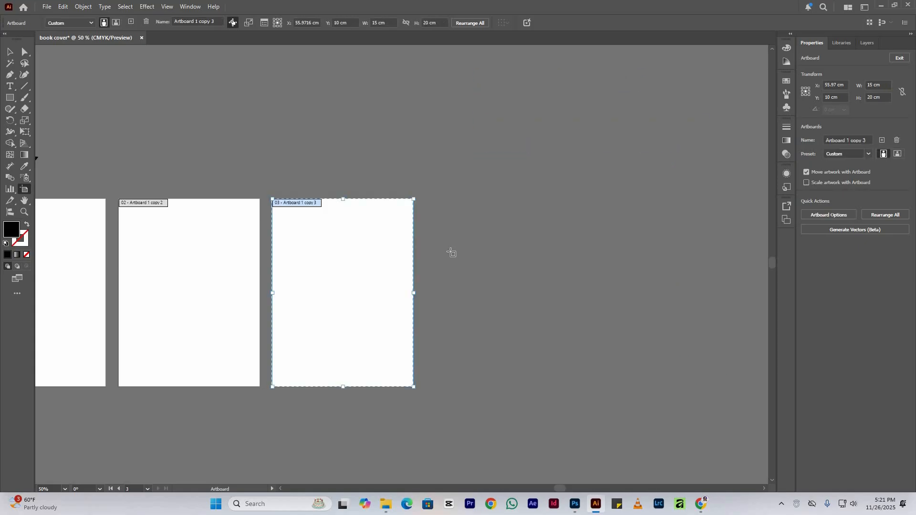
pyautogui.click(11, 52)
pyautogui.press('v')
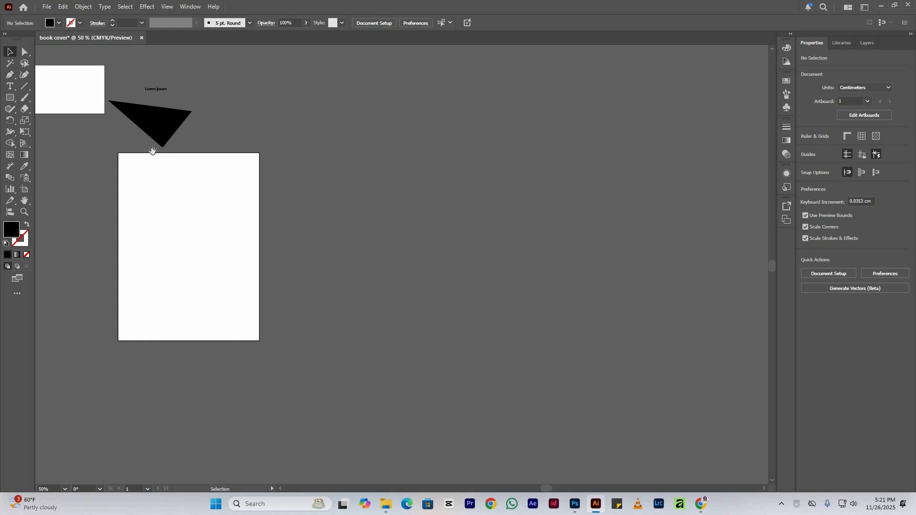
# Delete all the artwork around the artboard: the white rectangle, the text and the black triangle.
pyautogui.moveTo(288, 221); pyautogui.dragTo(376, 304)
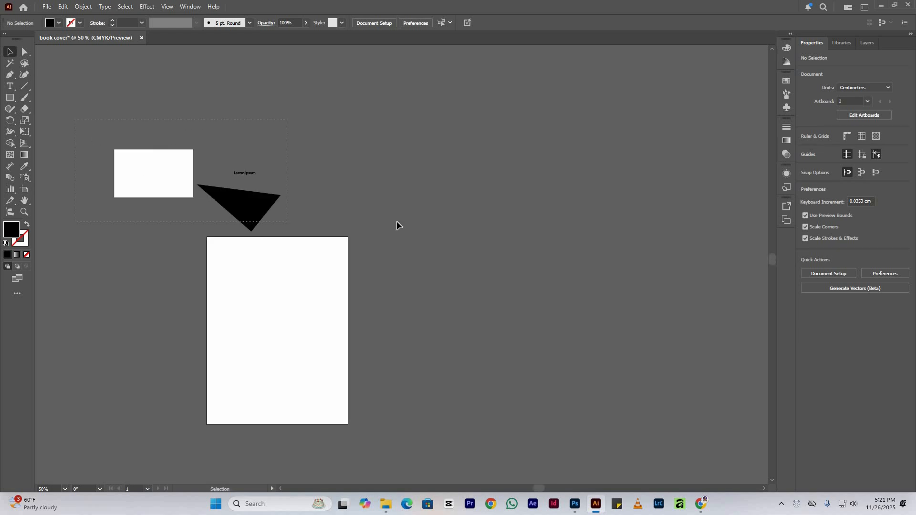
pyautogui.hotkey('ctrl', 'a')
pyautogui.press('Delete')
pyautogui.scroll(-1, 278, 219)
pyautogui.scroll(-2, 279, 218)
pyautogui.scroll(1, 279, 219)
pyautogui.moveTo(308, 232); pyautogui.dragTo(356, 239)
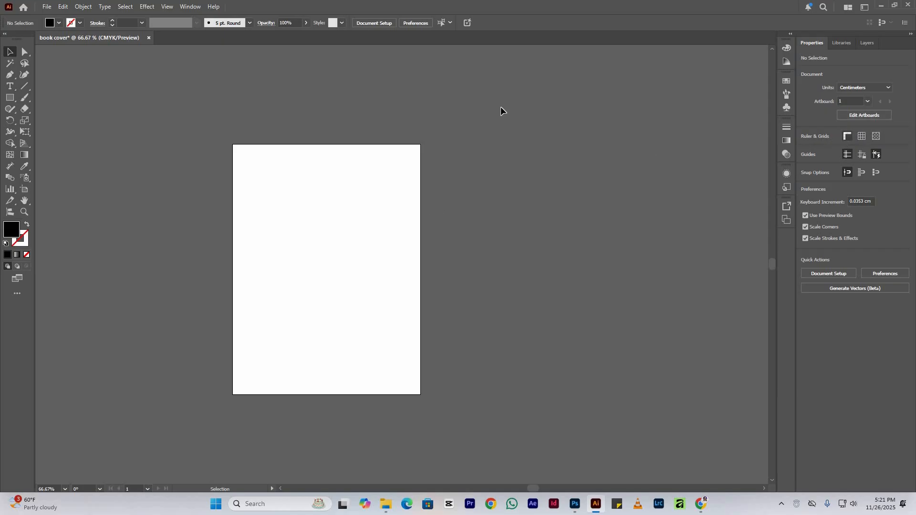
# Show the rulers, toggle them off and on a few times, and leave them displayed.
pyautogui.hotkey('ctrl', 'r')
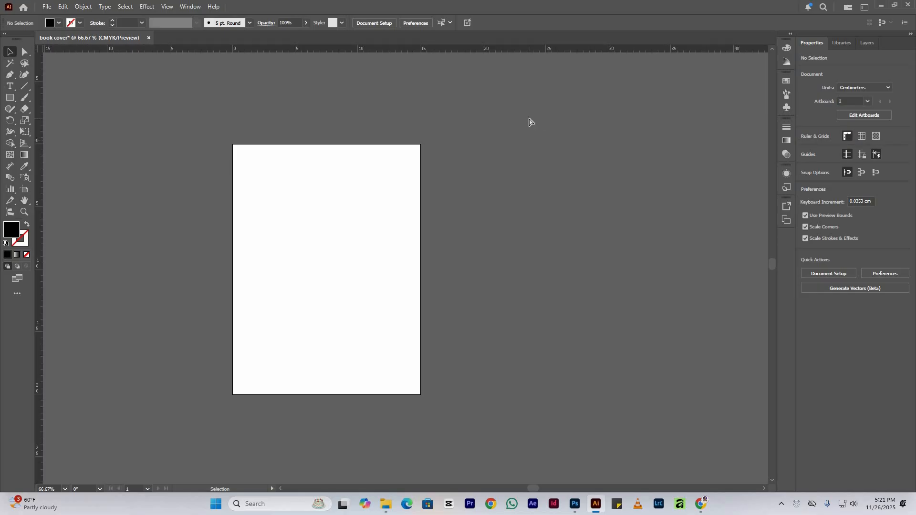
pyautogui.hotkey('ctrl', 'r')
pyautogui.hotkey('ctrl', 'r')
pyautogui.hotkey('ctrl', 'r')
pyautogui.hotkey('ctrl', 'r')
# Toggle the document grid on and off to preview it, and leave it hidden.
pyautogui.click(865, 137)
pyautogui.click(865, 138)
pyautogui.click(865, 137)
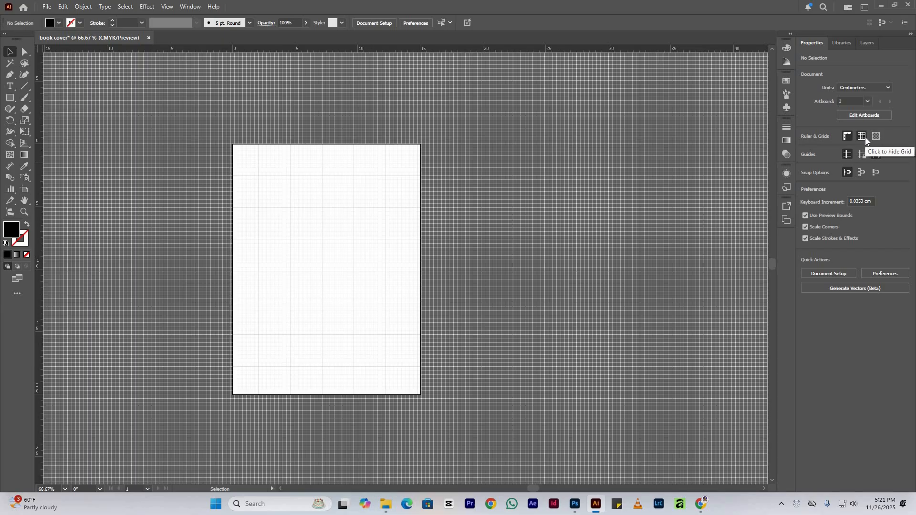
pyautogui.click(874, 138)
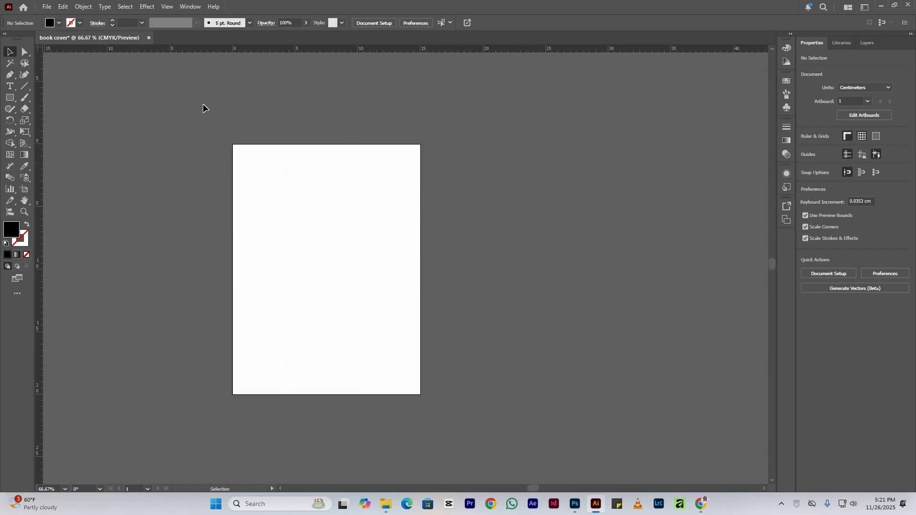
# Draw a black rectangle about 5.52 by 9.79 cm in the artboard's upper-left area and deselect it.
pyautogui.click(25, 97)
pyautogui.press('m')
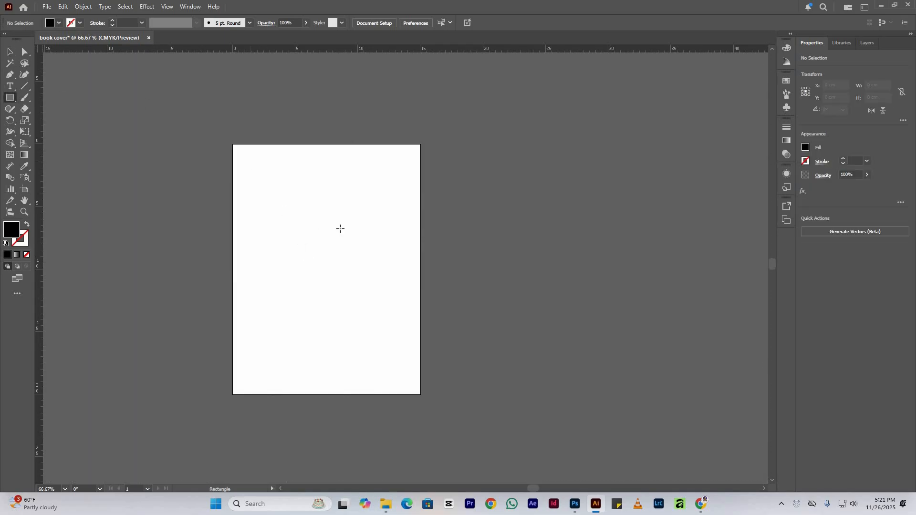
pyautogui.moveTo(250, 161); pyautogui.dragTo(320, 284)
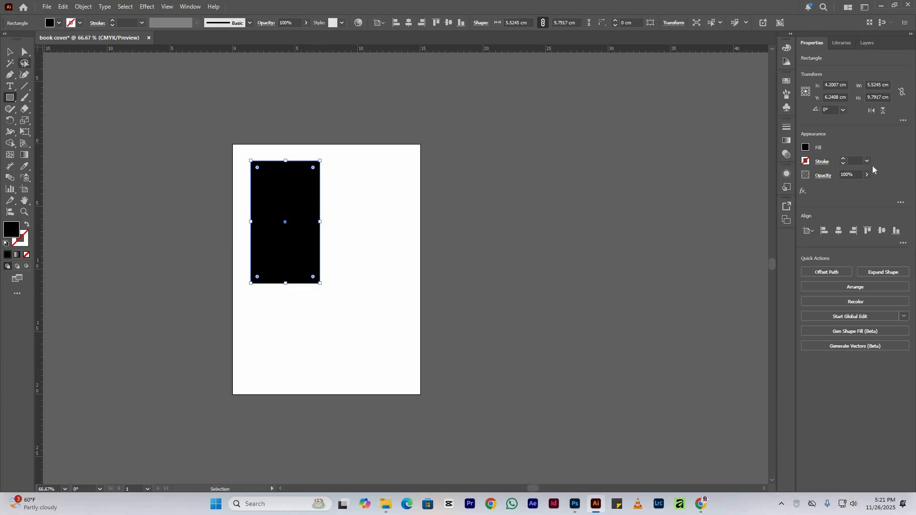
pyautogui.press('v')
pyautogui.hotkey('ctrl', 'shift', 'a')
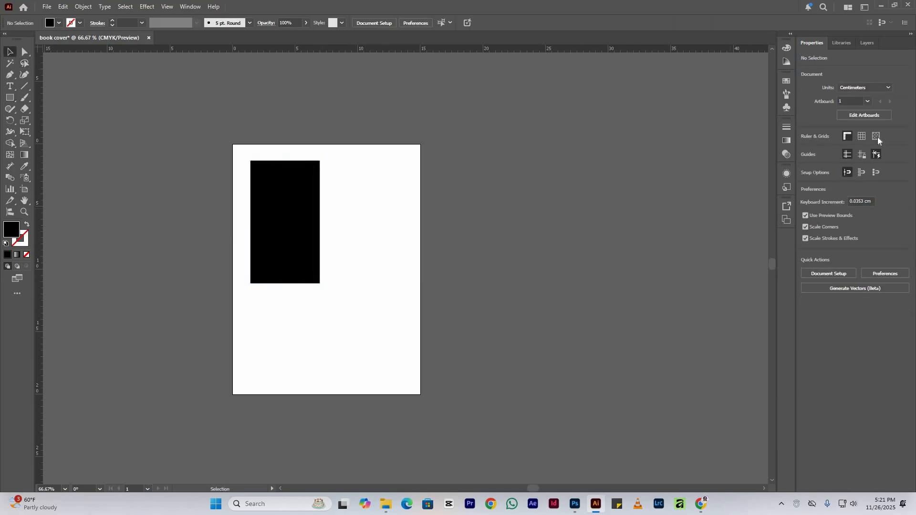
# Show the transparency grid, move the black rectangle down and right toward the artboard's center, and hide the grid again.
pyautogui.hotkey('ctrl', 'shift', 'd')
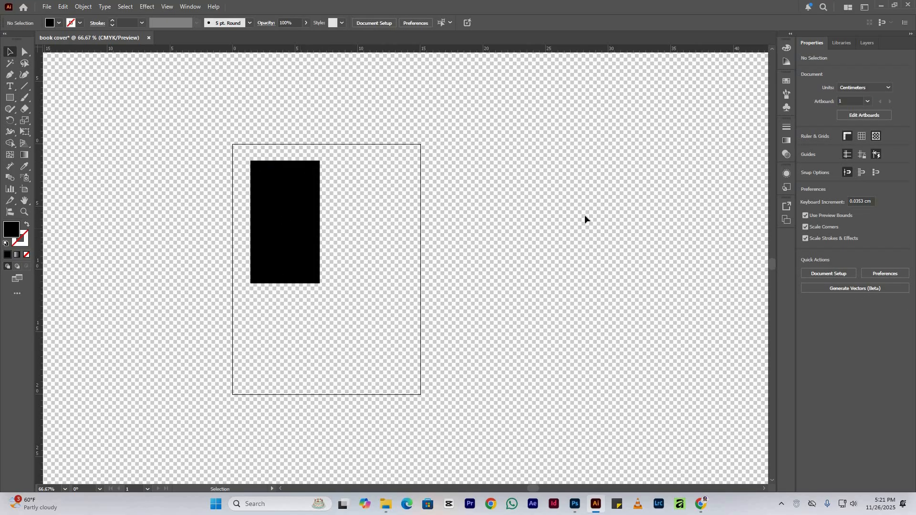
pyautogui.hotkey('ctrl', 'z')
pyautogui.hotkey('ctrl', 'z')
pyautogui.hotkey('ctrl', 'z')
pyautogui.hotkey('ctrl', 'shift', 'a')
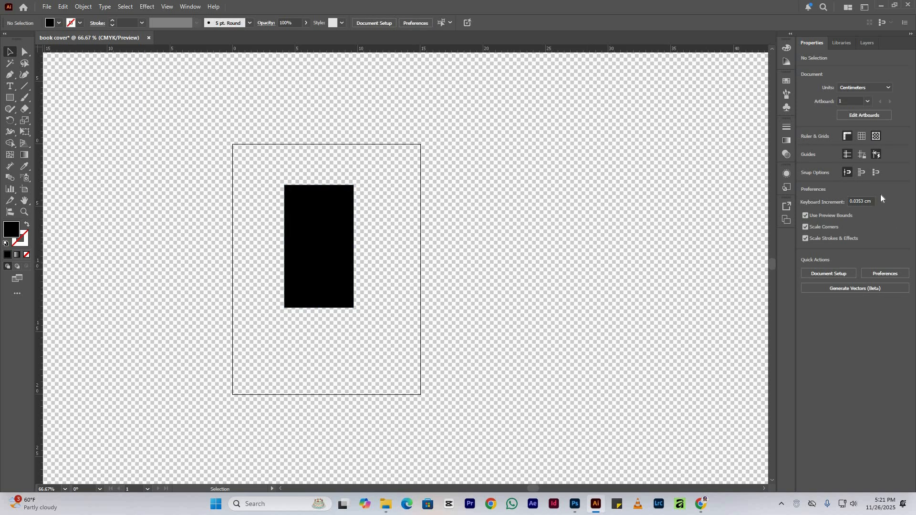
pyautogui.hotkey('ctrl', 'shift', 'd')
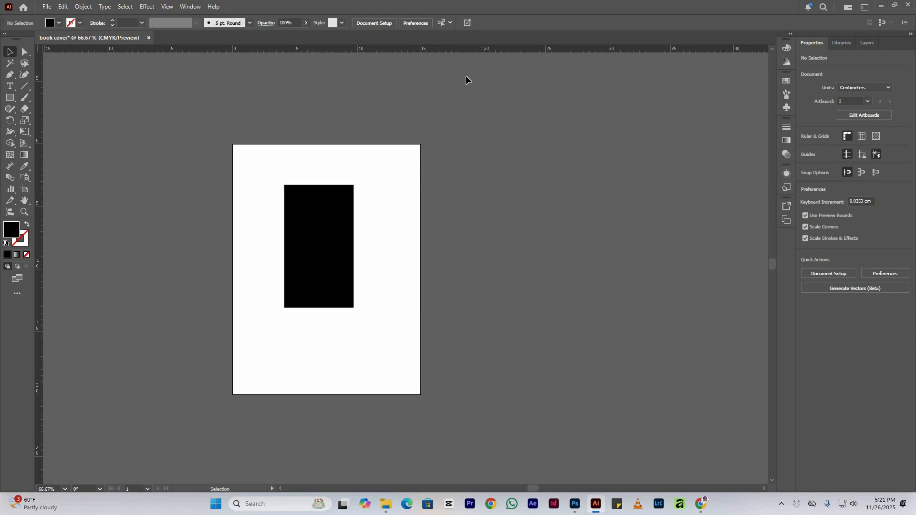
# Add two horizontal ruler guides above the artboard and two vertical guides to its left, and deselect them.
pyautogui.moveTo(462, 50); pyautogui.dragTo(463, 90)
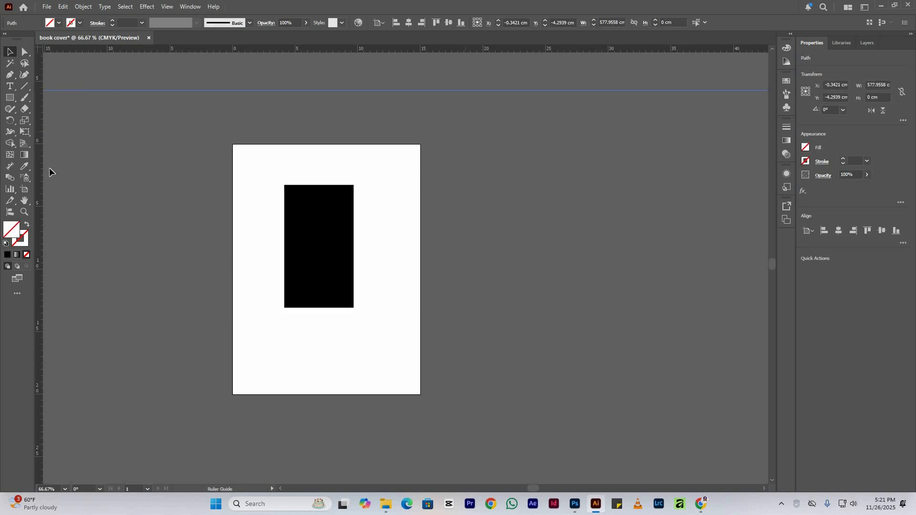
pyautogui.moveTo(173, 204); pyautogui.dragTo(172, 205)
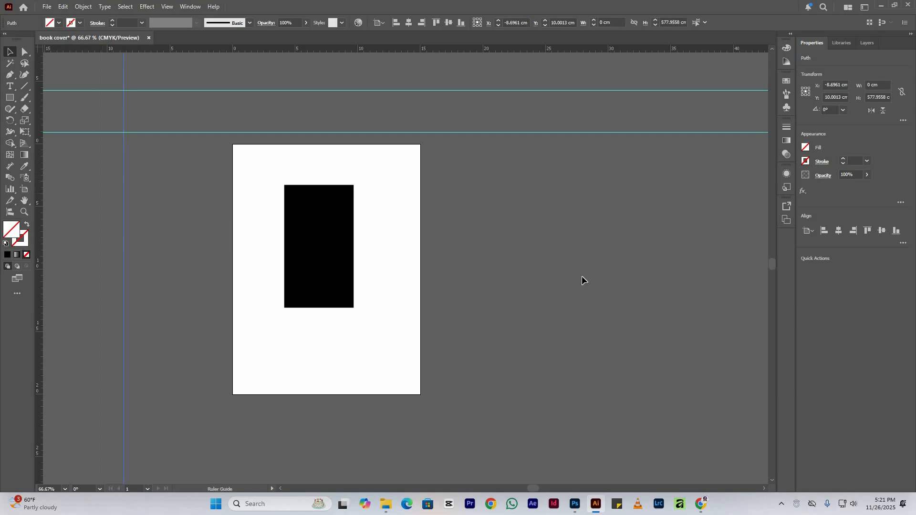
pyautogui.click(582, 275)
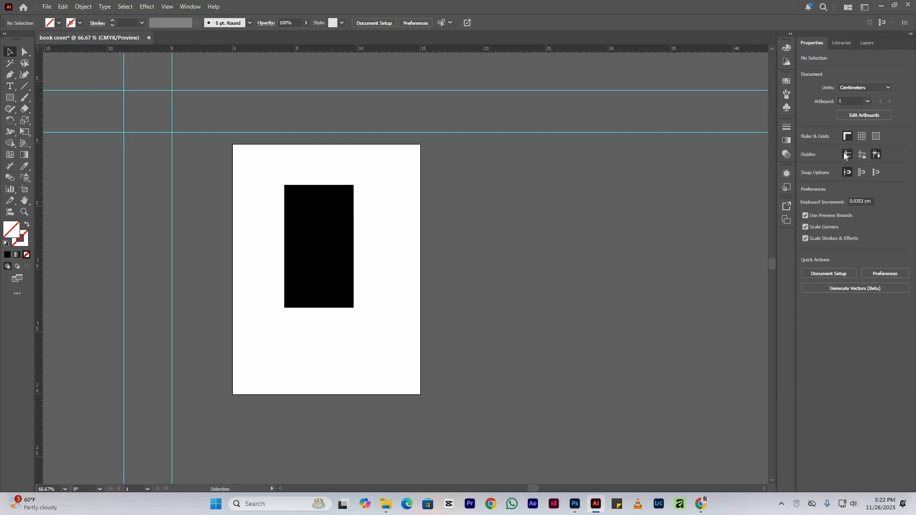
# Hide and show the guides repeatedly, leaving them displayed.
pyautogui.click(845, 154)
pyautogui.click(846, 155)
pyautogui.click(845, 154)
pyautogui.click(846, 154)
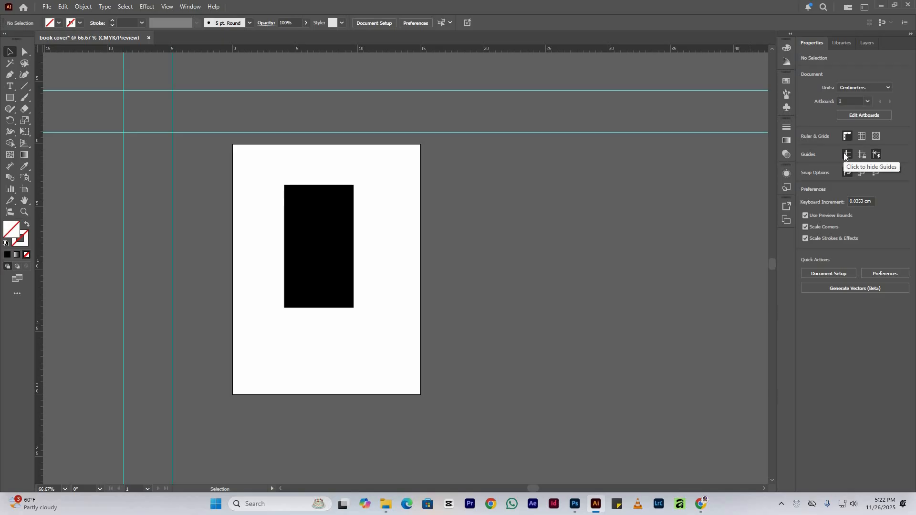
pyautogui.click(846, 155)
pyautogui.click(846, 155)
pyautogui.click(846, 155)
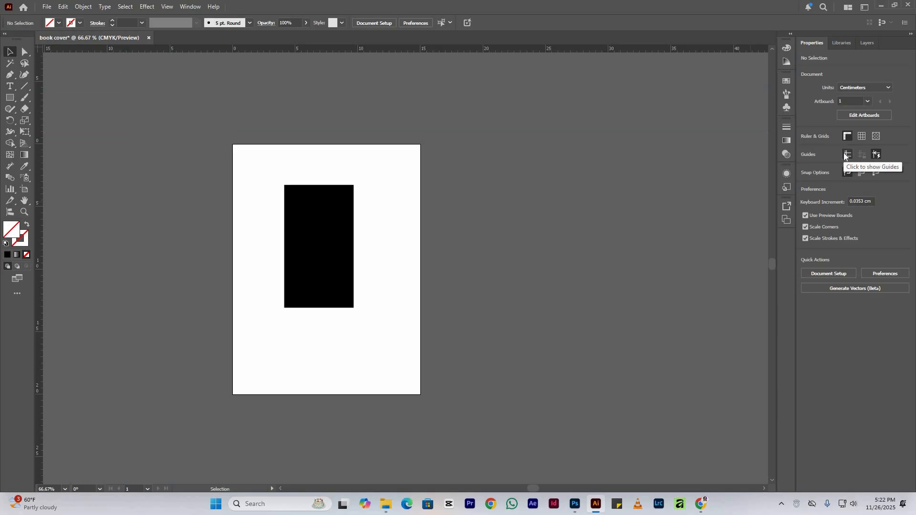
pyautogui.click(845, 155)
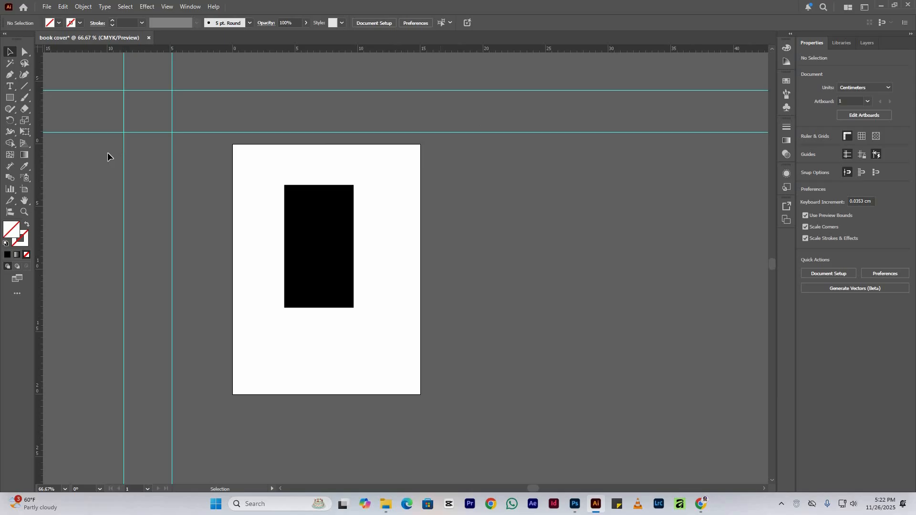
# Lock the ruler guides so they cannot be selected or moved.
pyautogui.moveTo(108, 153); pyautogui.dragTo(90, 76)
pyautogui.click(176, 194)
pyautogui.click(620, 191)
# Shorten the black rectangle, shift it toward the artboard's left side, and place a copy directly below it.
pyautogui.scroll(2, 295, 208)
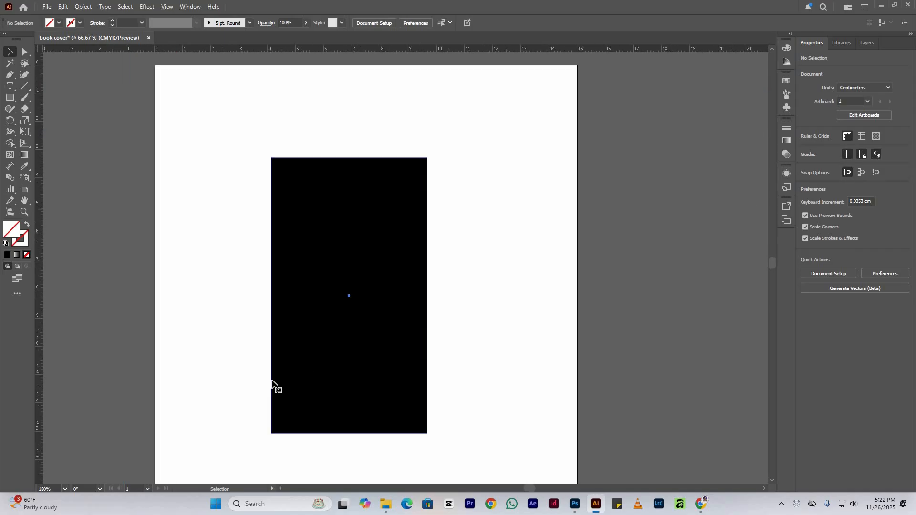
pyautogui.moveTo(350, 423); pyautogui.dragTo(326, 277)
pyautogui.moveTo(324, 274); pyautogui.dragTo(390, 297)
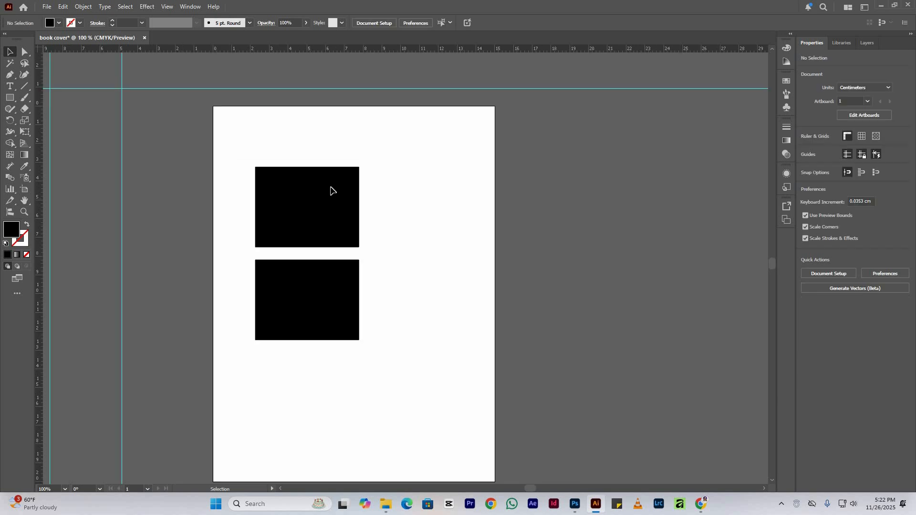
# Move the upper rectangle up about 0.25 cm, aligned with the lower one, and place a vertical guide along both rectangles' left edges.
pyautogui.moveTo(331, 188); pyautogui.dragTo(338, 198)
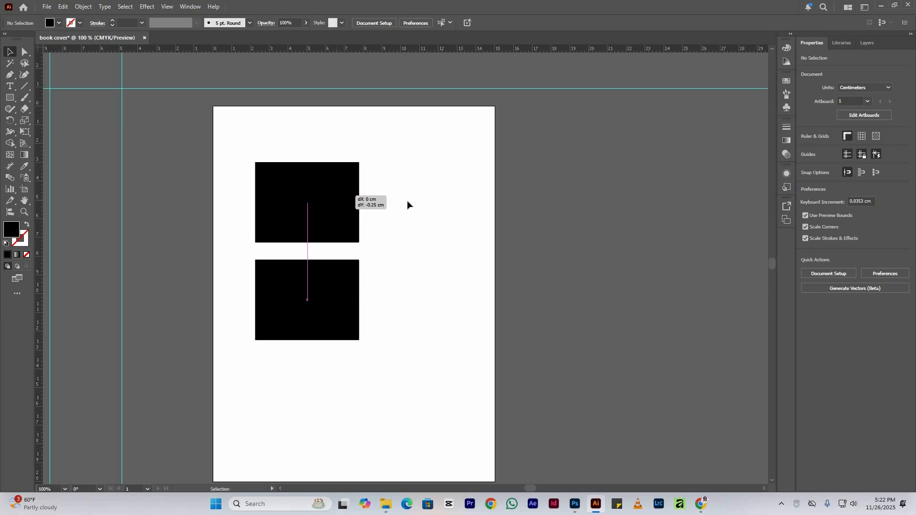
pyautogui.click(753, 190)
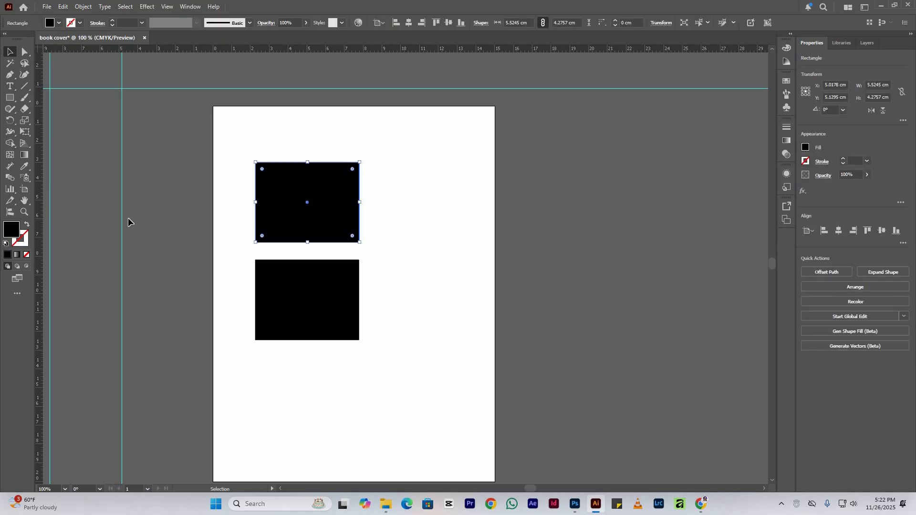
pyautogui.moveTo(216, 219); pyautogui.dragTo(255, 222)
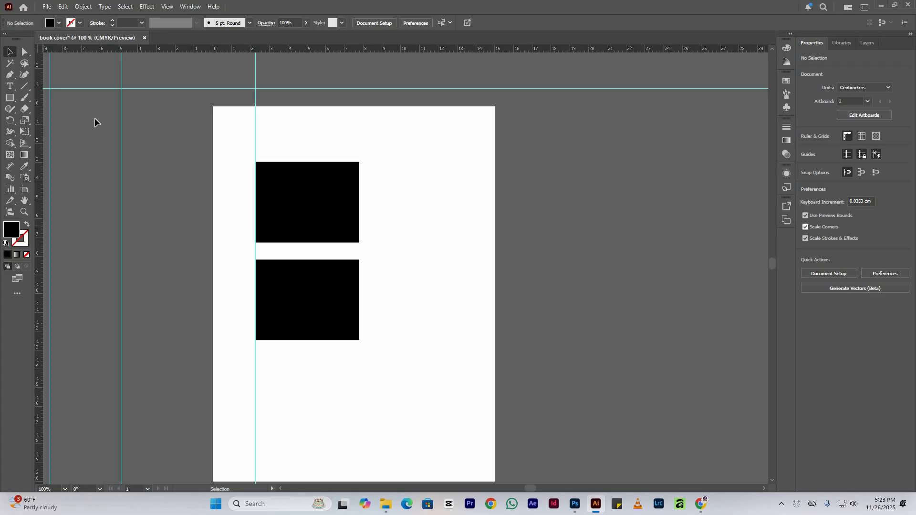
# Draw a circle about 4.86 cm wide to the right of the rectangles and swap its black fill to the stroke.
pyautogui.click(8, 98)
pyautogui.press('l')
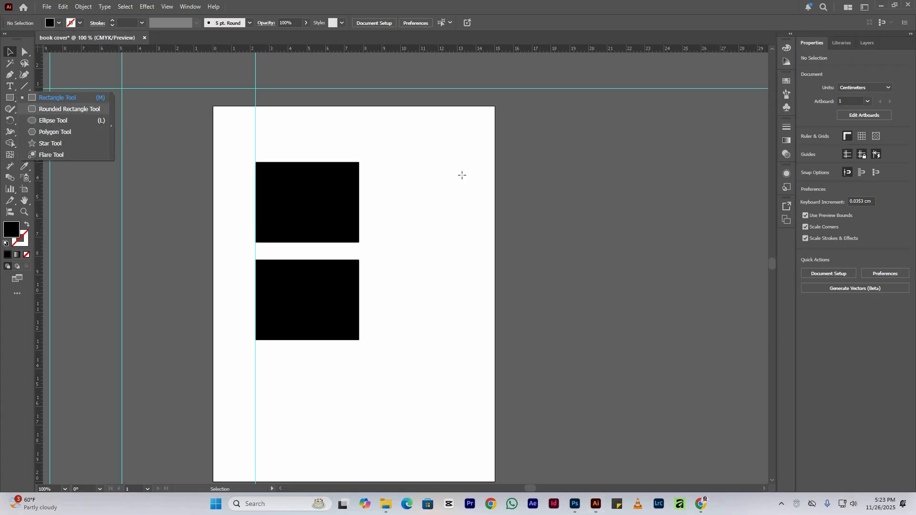
pyautogui.hotkey('ctrl', '=')
pyautogui.moveTo(343, 125); pyautogui.dragTo(482, 262)
pyautogui.hotkey('ctrl', '=')
pyautogui.hotkey('ctrl', '=')
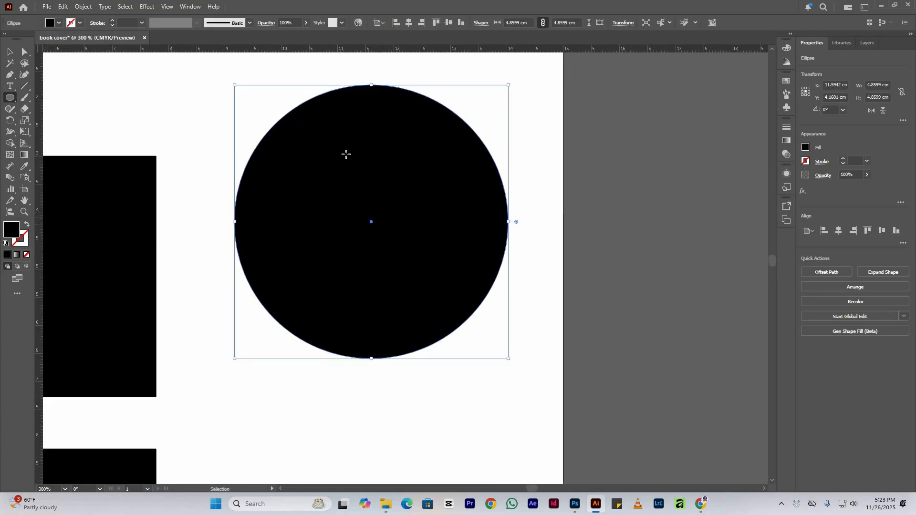
pyautogui.hotkey('shift', 'x')
pyautogui.press('v')
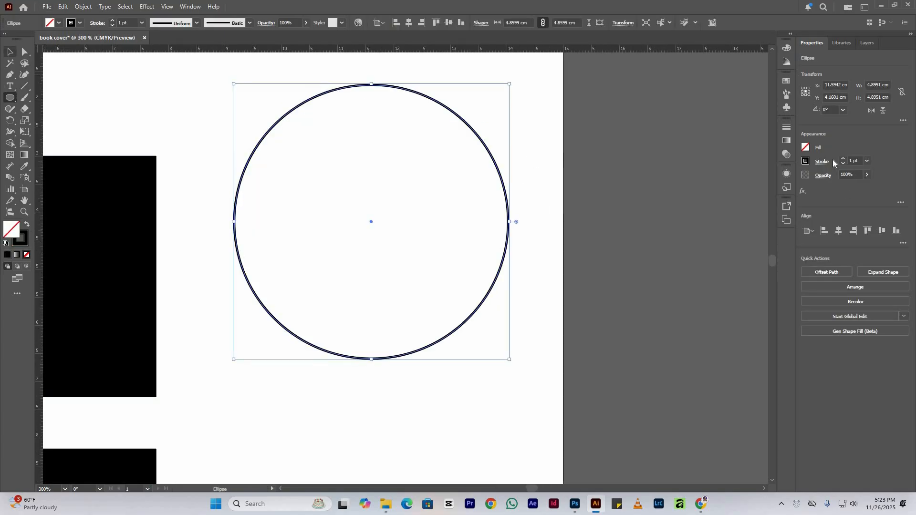
# Turn off Use Preview Bounds, Scale Corners and Scale Strokes & Effects with nothing selected.
pyautogui.hotkey('ctrl', 'shift', 'a')
pyautogui.click(805, 215)
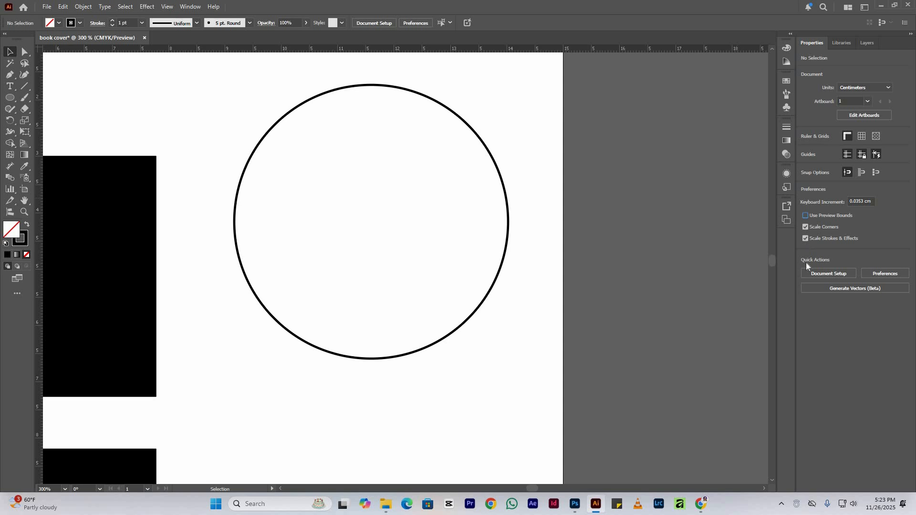
pyautogui.click(805, 227)
# Set the circle's stroke to 4 pt and shrink the circle about its centre to about 4.27 cm wide.
pyautogui.hotkey('ctrl', 'a')
pyautogui.click(529, 153)
pyautogui.click(488, 145)
pyautogui.scroll(1, 496, 129)
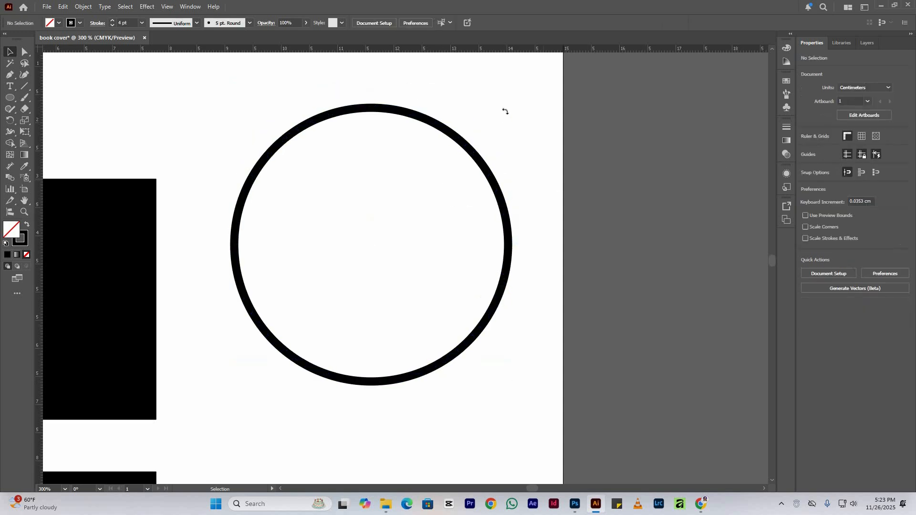
pyautogui.moveTo(507, 116); pyautogui.dragTo(441, 224)
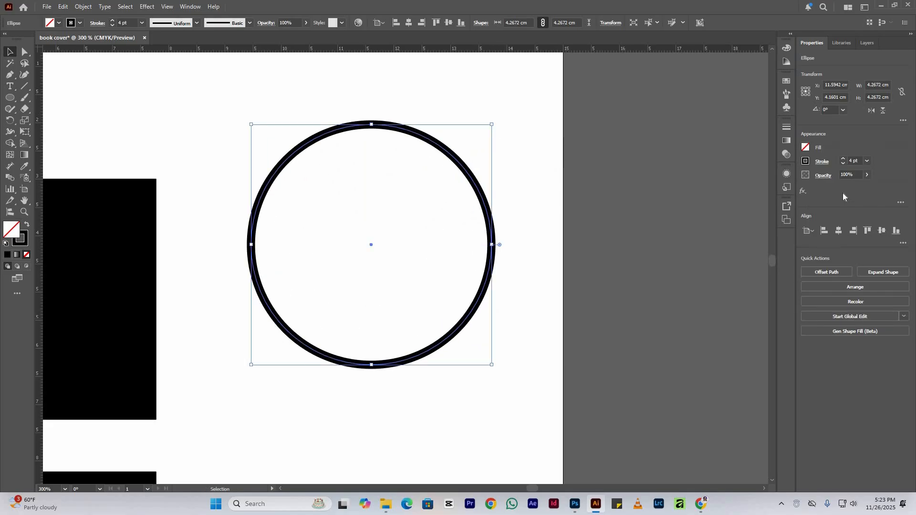
# Turn Use Preview Bounds, Scale Corners and Scale Strokes & Effects back on, and shrink the circle about its centre to a stroke of about 1.25 pt.
pyautogui.hotkey('ctrl', 'shift', 'a')
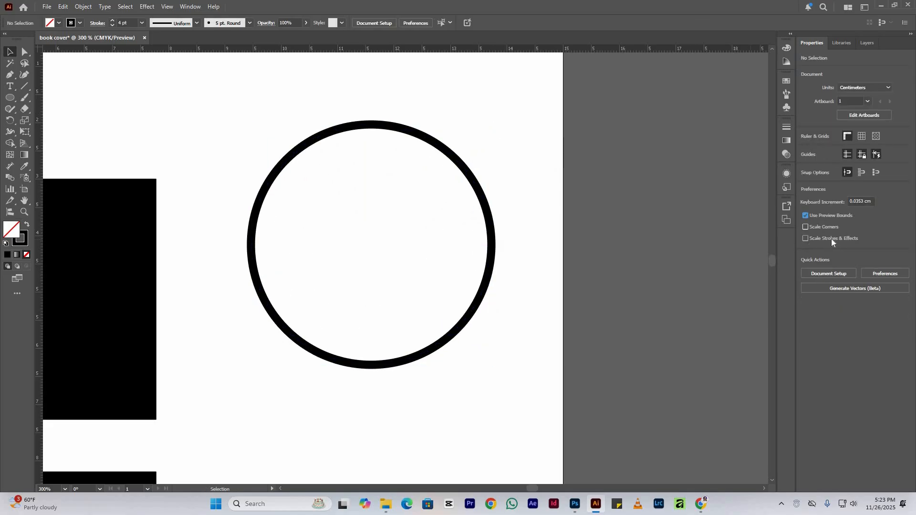
pyautogui.click(815, 233)
pyautogui.moveTo(519, 160); pyautogui.dragTo(466, 182)
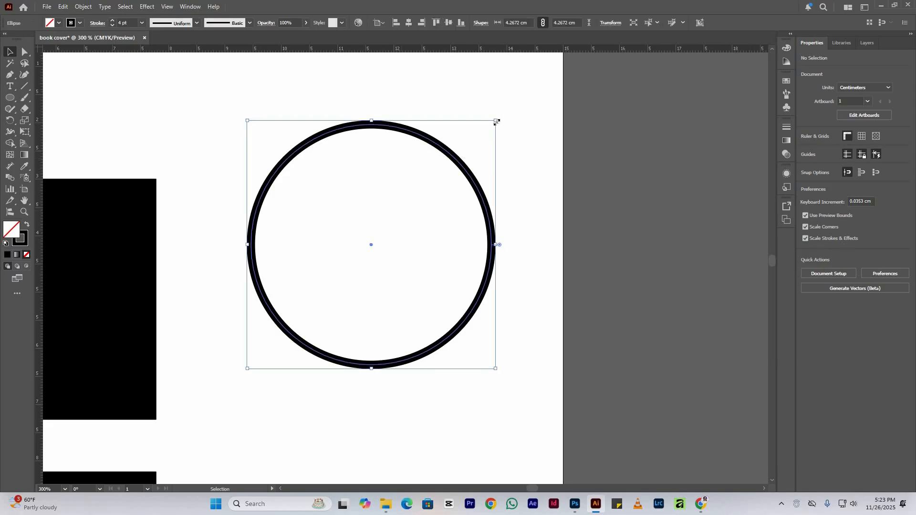
pyautogui.moveTo(491, 130); pyautogui.dragTo(504, 210)
pyautogui.click(504, 210)
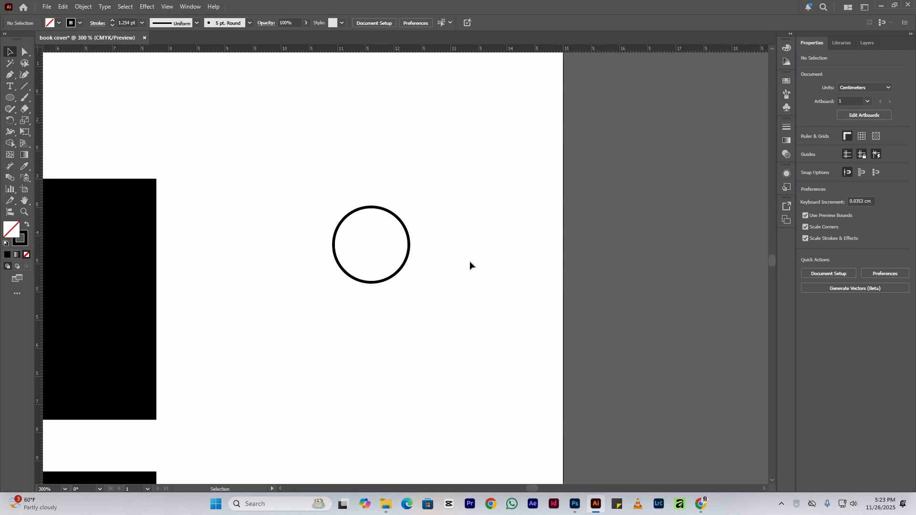
pyautogui.hotkey('ctrl', '-')
pyautogui.hotkey('ctrl', '-')
pyautogui.scroll(-2, 460, 224)
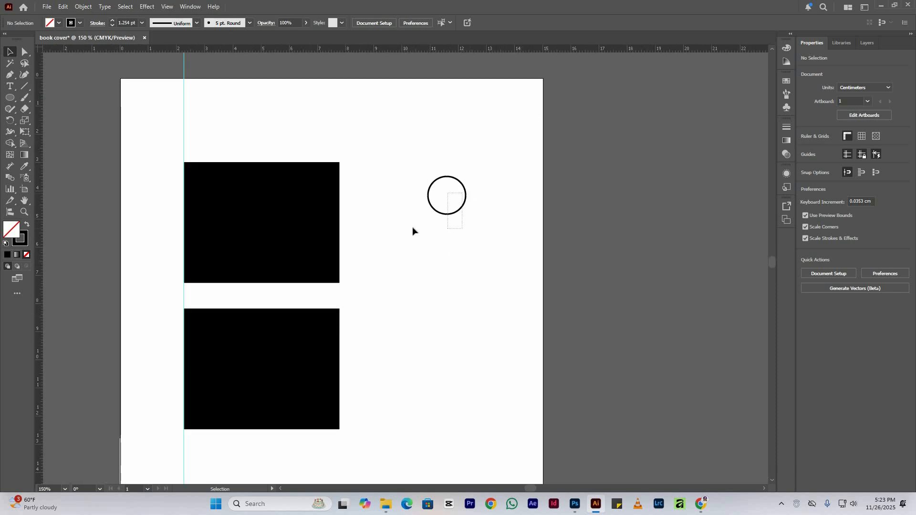
pyautogui.moveTo(461, 228); pyautogui.dragTo(412, 227)
pyautogui.click(423, 208)
pyautogui.scroll(-2, 343, 163)
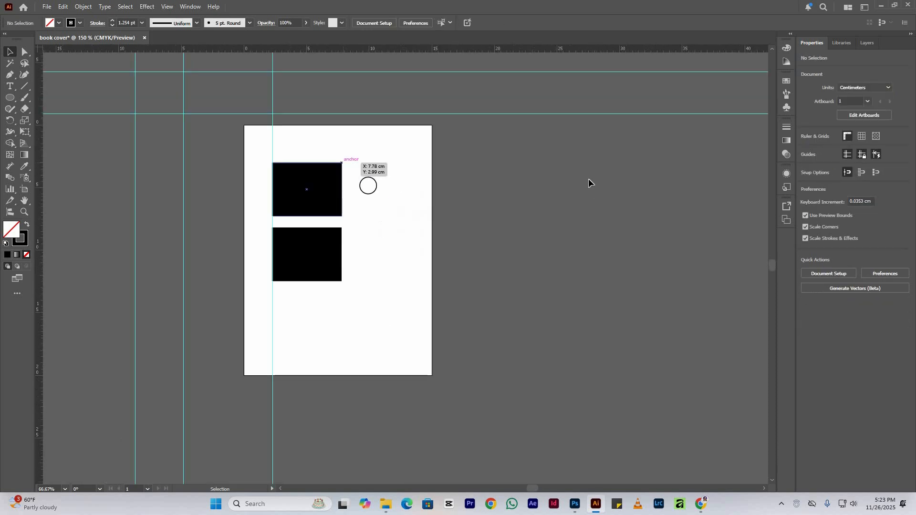
pyautogui.hotkey('ctrl', '+')
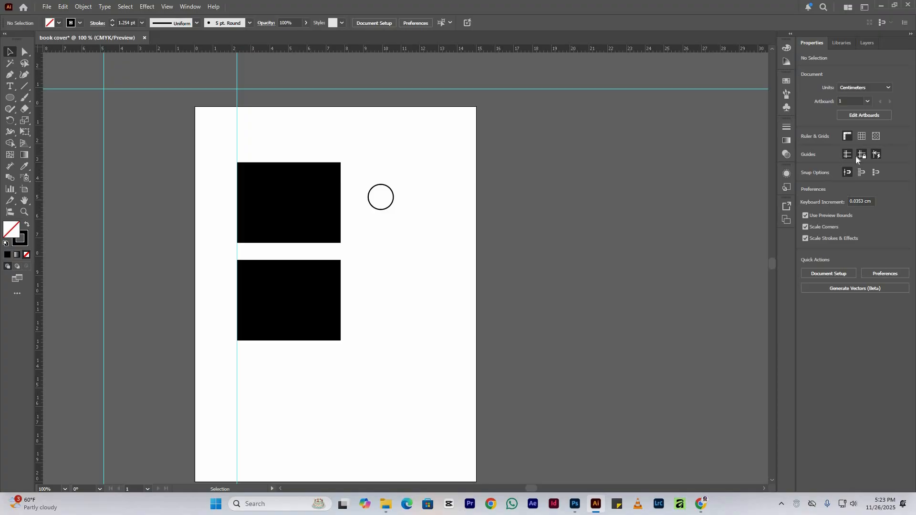